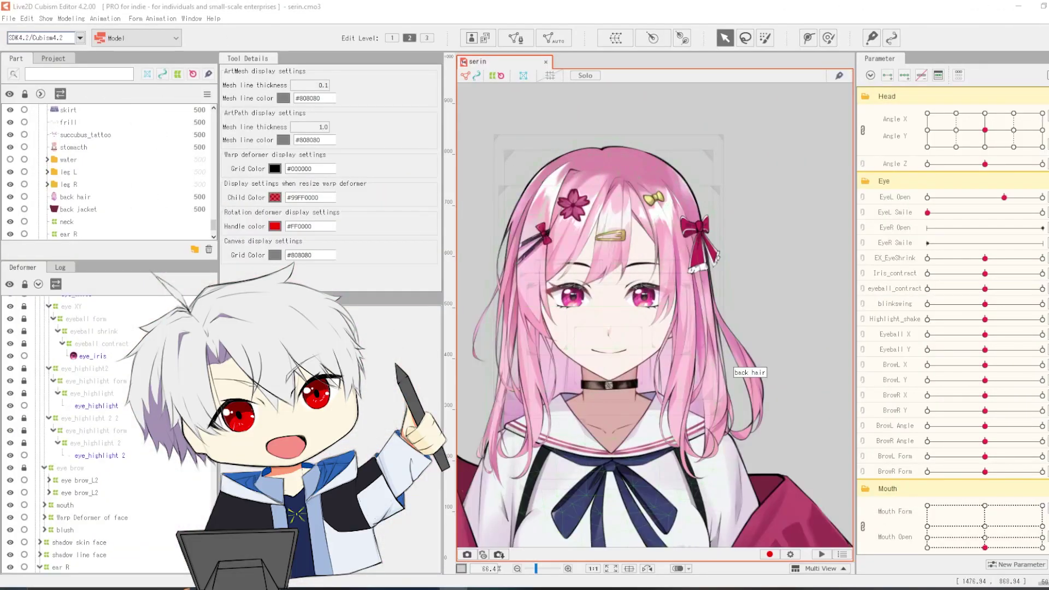
Create a warp deformer named fh3 as the parent of the centre fringe strand and the gold hair clip.
scroll(642, 275, up, 5)
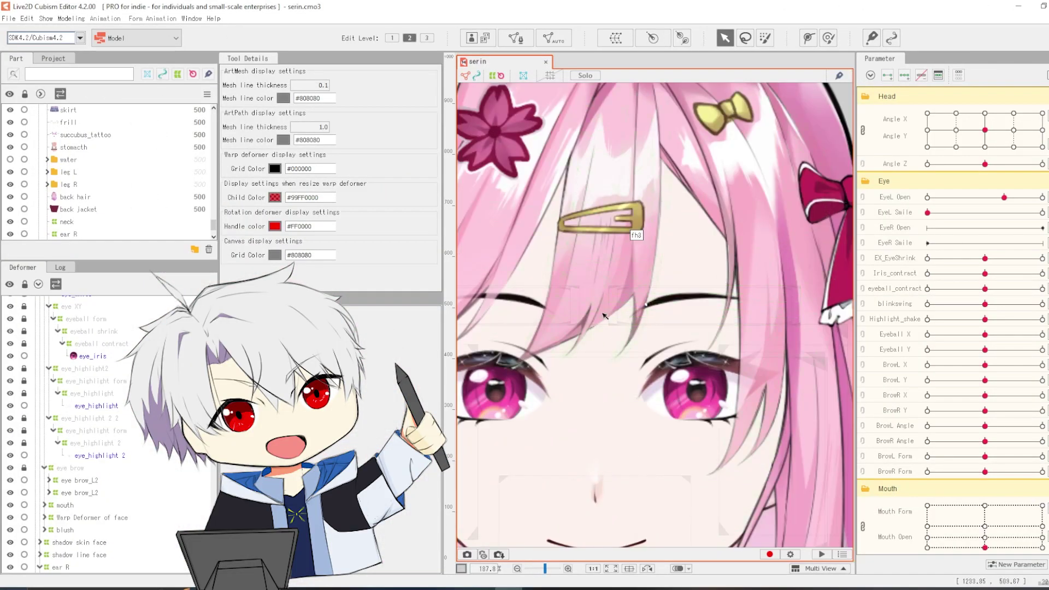
scroll(604, 315, down, 5)
scroll(657, 230, up, 3)
scroll(632, 250, up, 1)
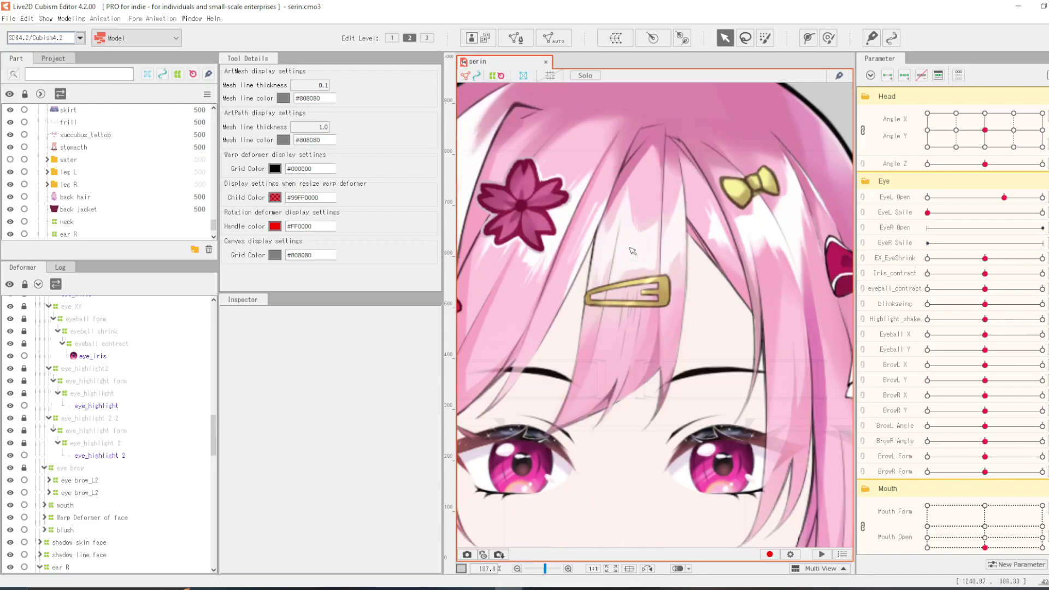
scroll(667, 319, up, 1)
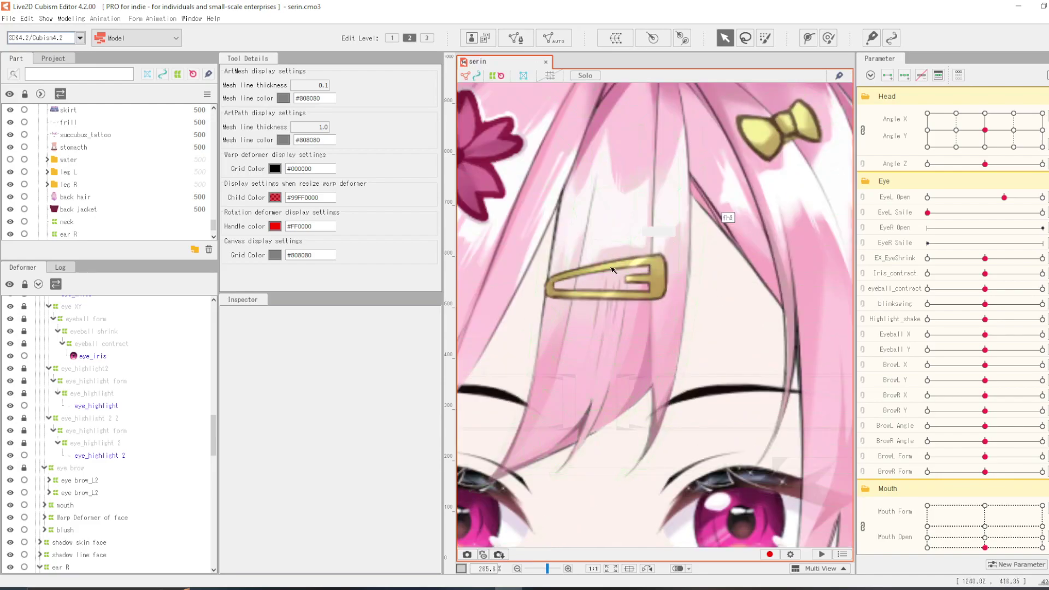
click(637, 326)
scroll(644, 304, down, 1)
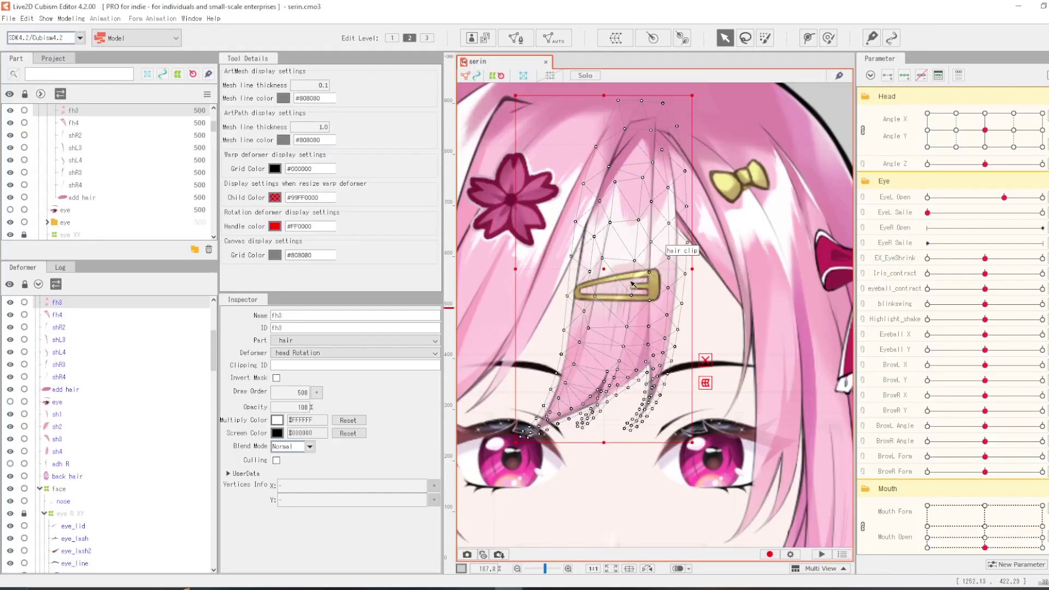
scroll(623, 302, up, 5)
click(622, 300)
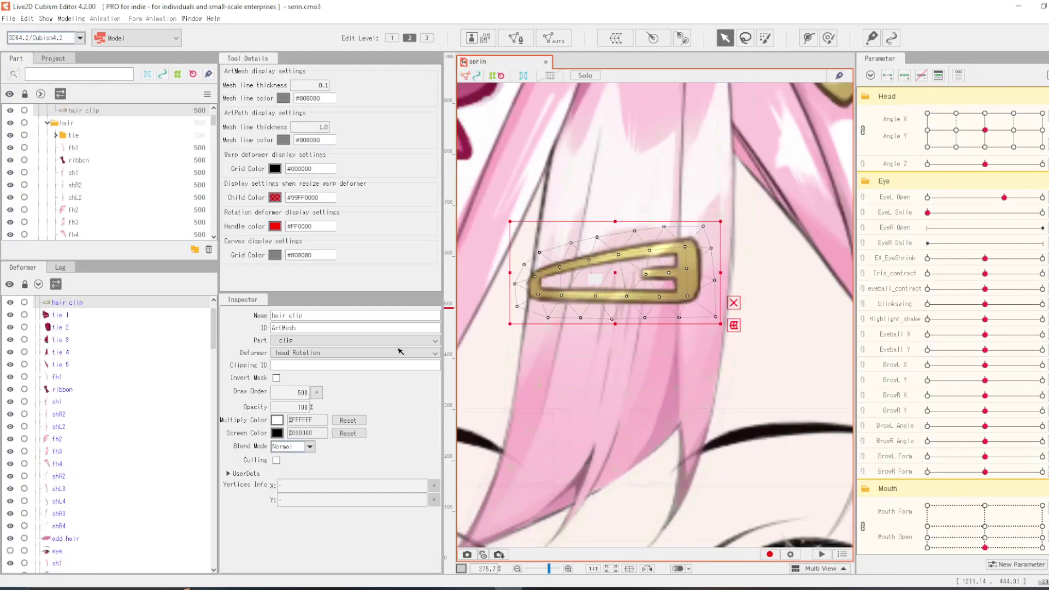
scroll(136, 421, down, 1)
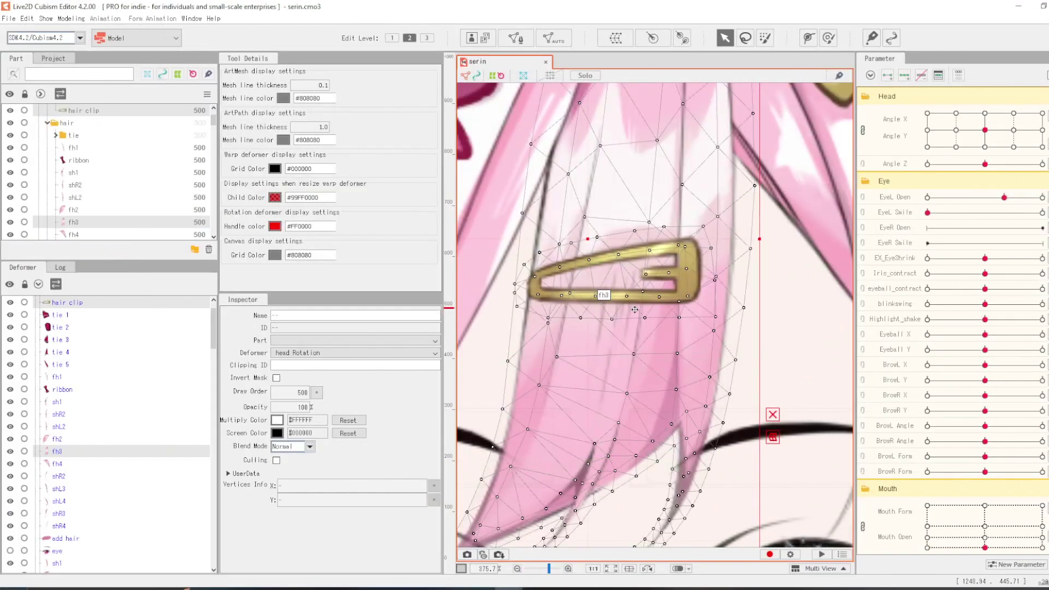
click(615, 38)
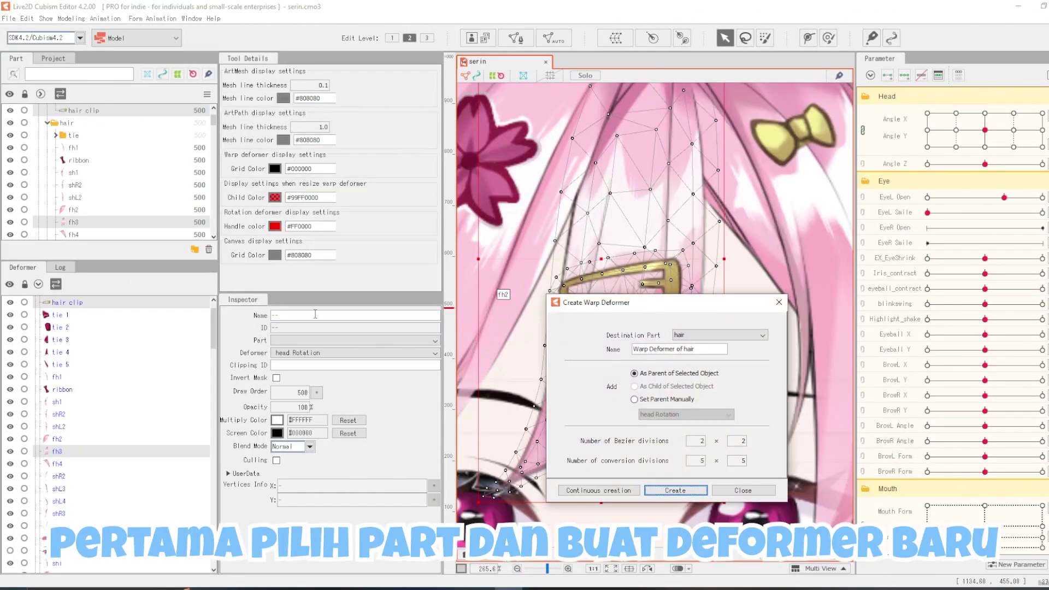
triple_click(702, 349)
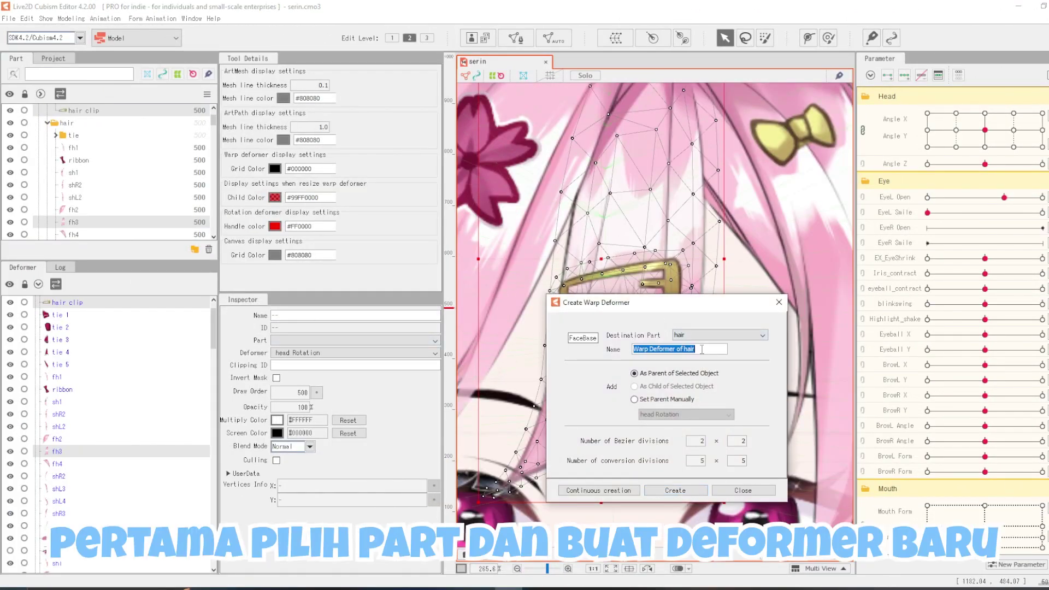
click(677, 490)
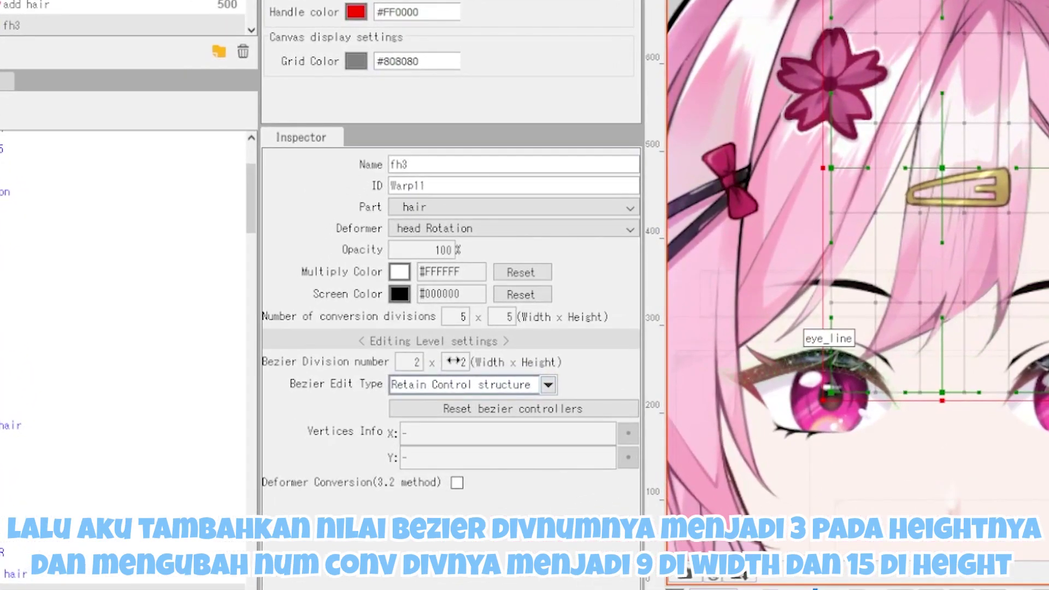
Set the fh3 deformer's bezier division height to 3 and its conversion divisions to 9 × 15, accepting the performance warning.
text(3)
key(Return)
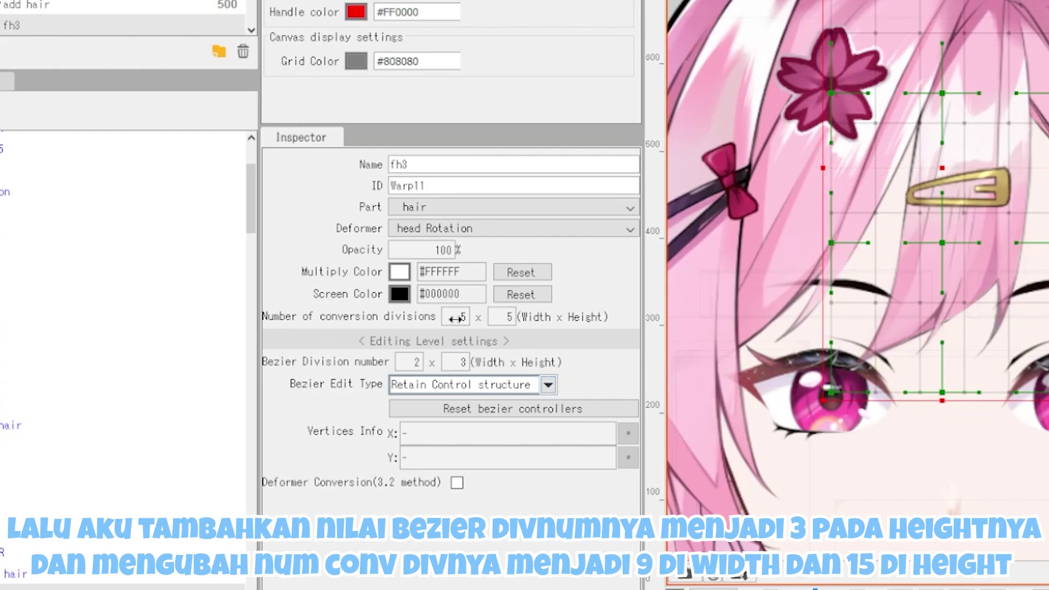
key(Return)
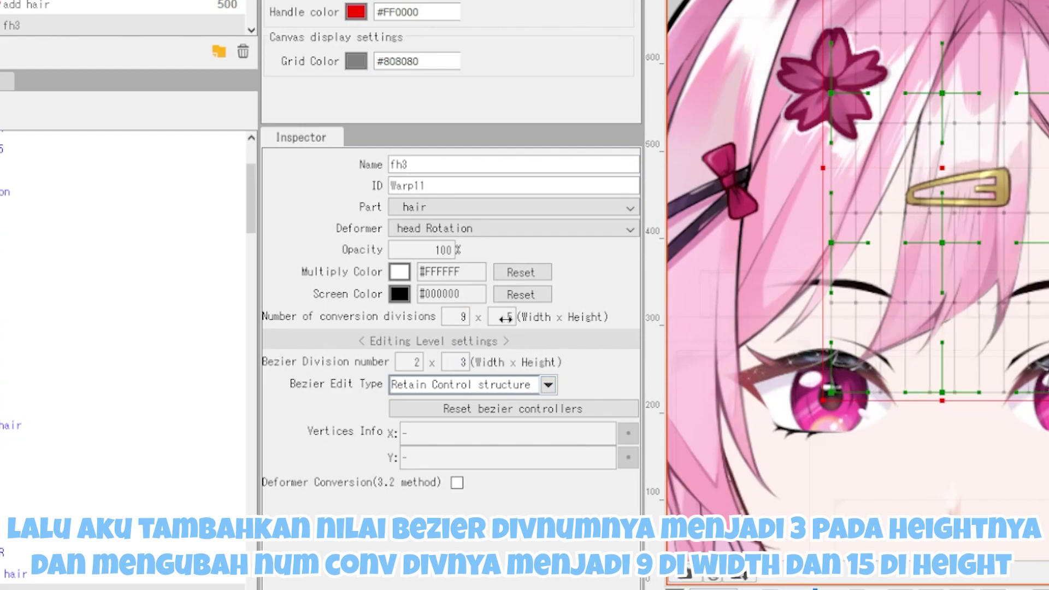
text(15)
key(Return)
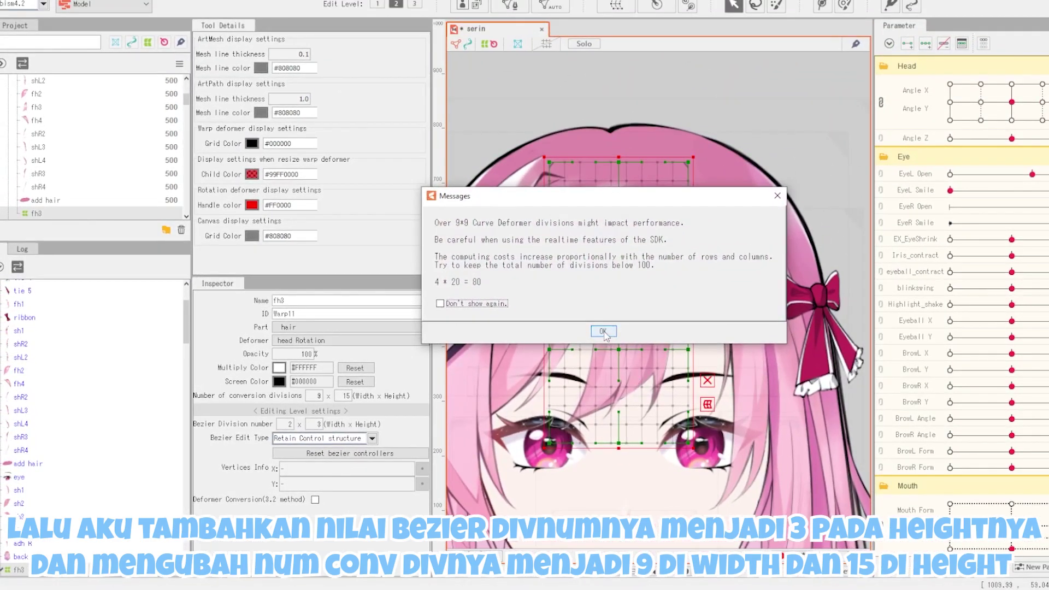
click(603, 331)
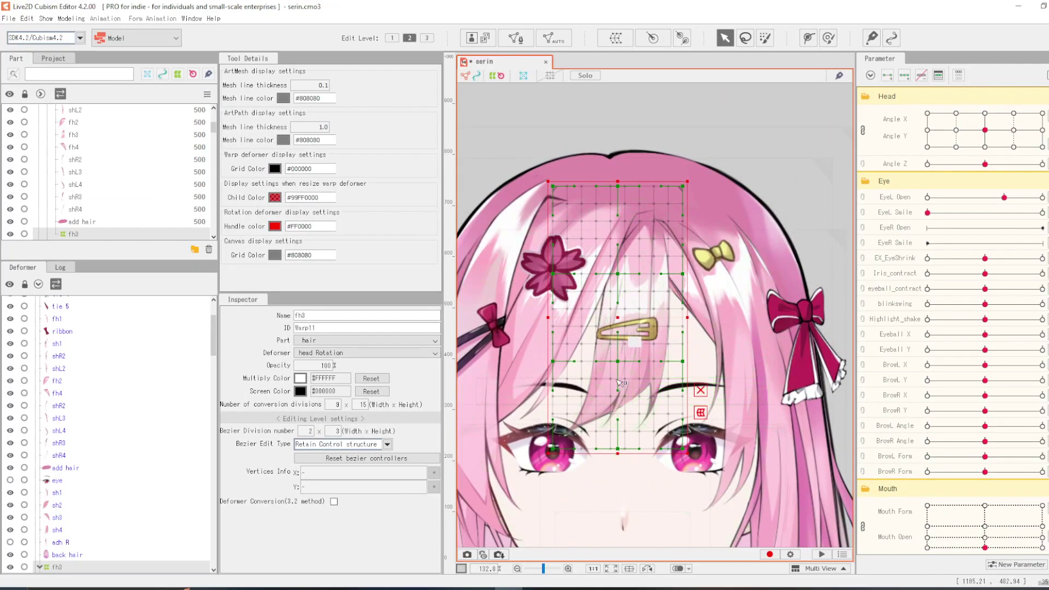
Add a new parameter named Hair Move Front 2 below Hair Move Front, with a range of -1 to 1 and default 0.
scroll(643, 348, down, 2)
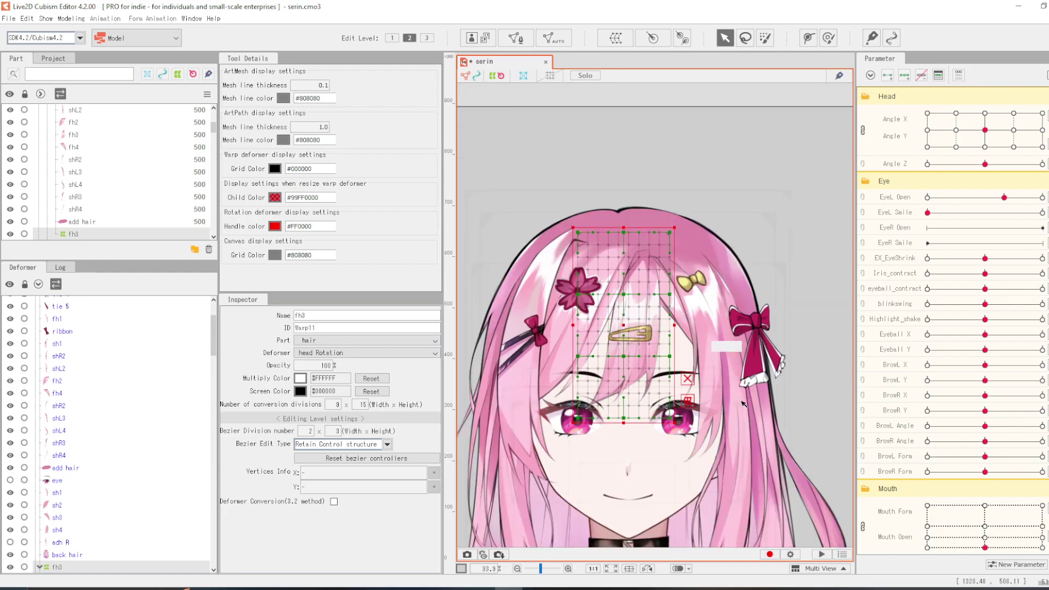
scroll(927, 432, down, 3)
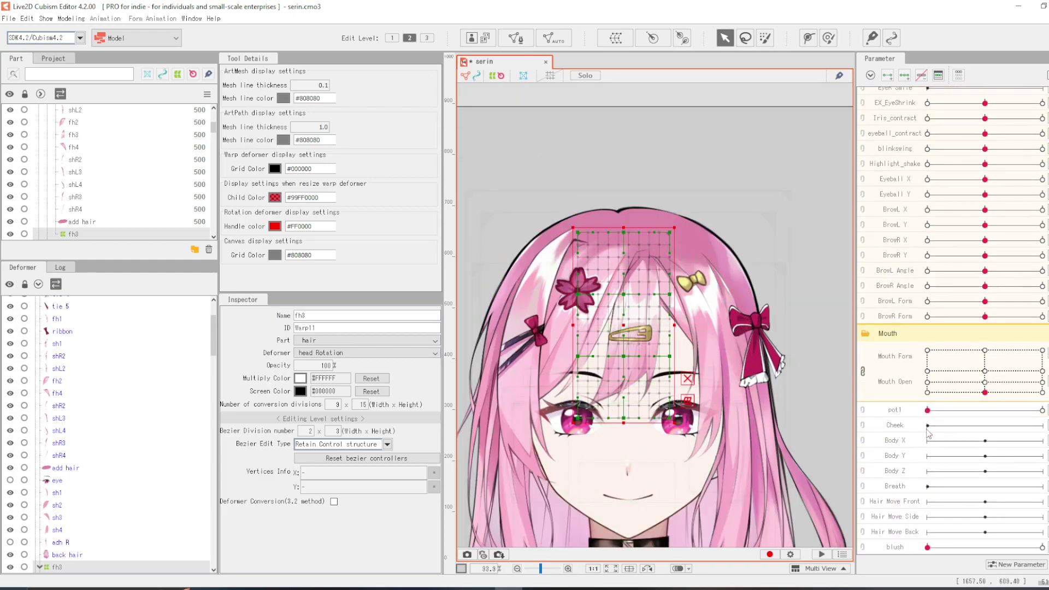
click(908, 503)
click(995, 568)
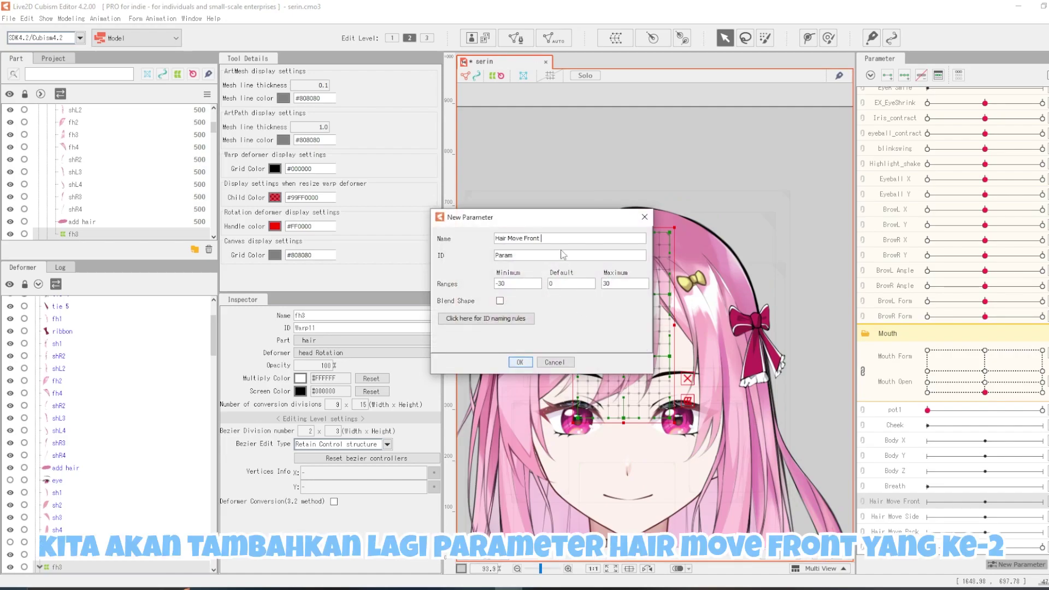
key(BackSpace)
key(BackSpace)
text(1)
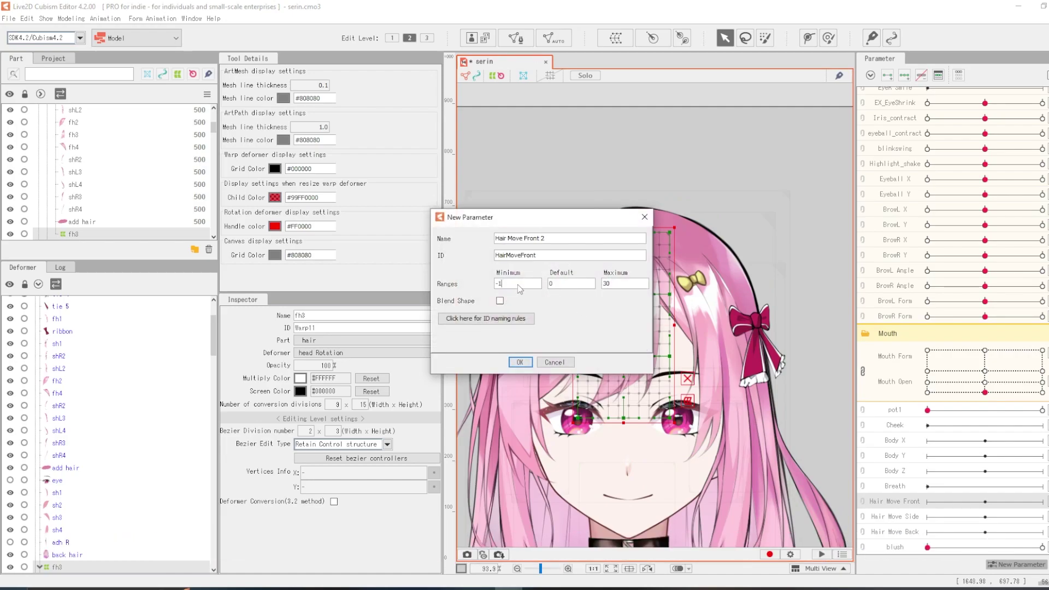
key(BackSpace)
key(BackSpace)
text(1)
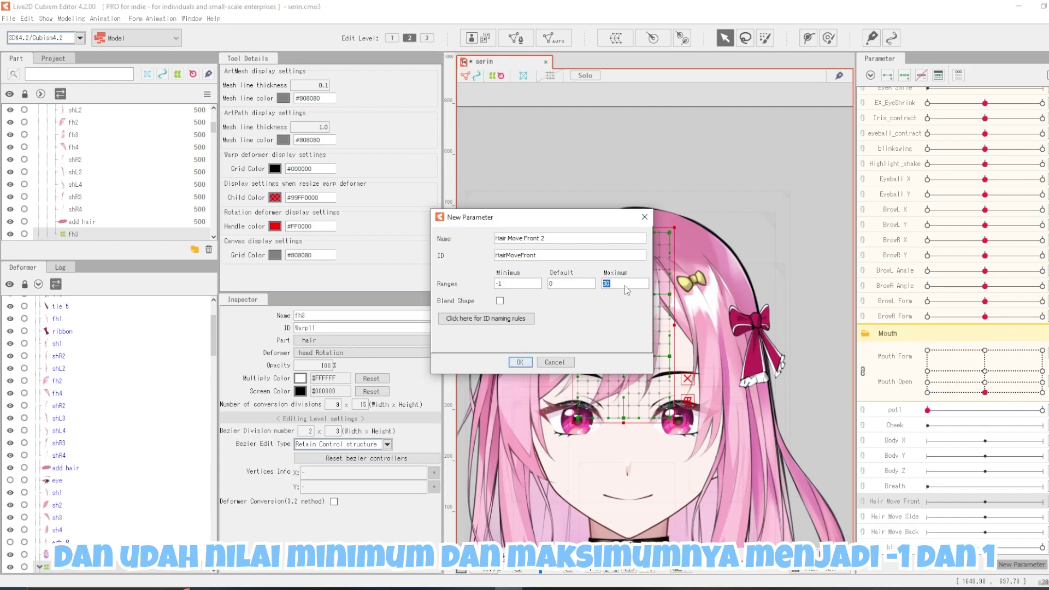
click(520, 362)
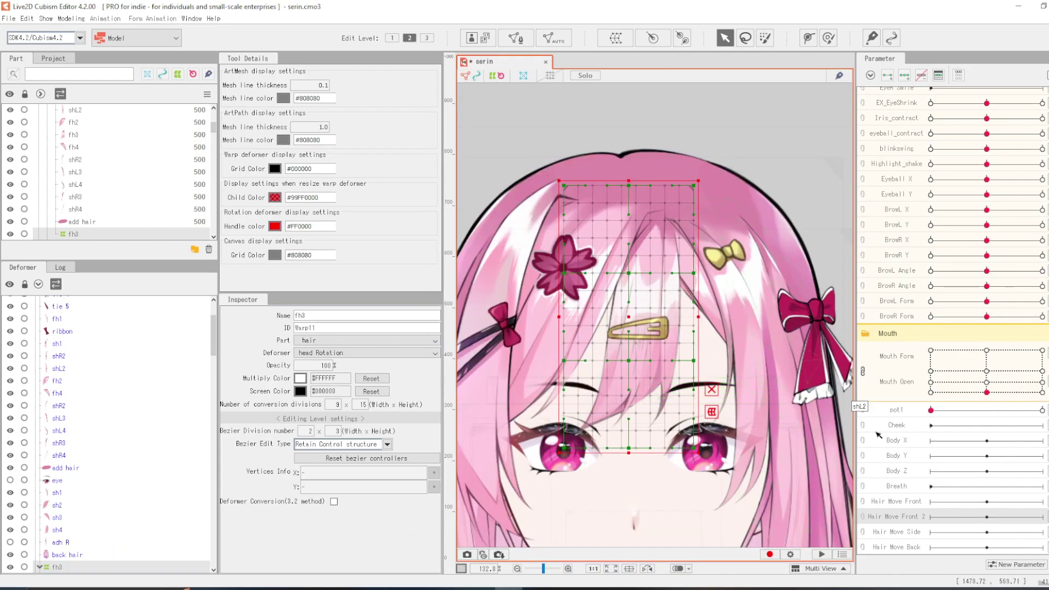
Add three keys for the fh3 deformer on Hair Move Front and move that parameter to its minimum.
click(909, 505)
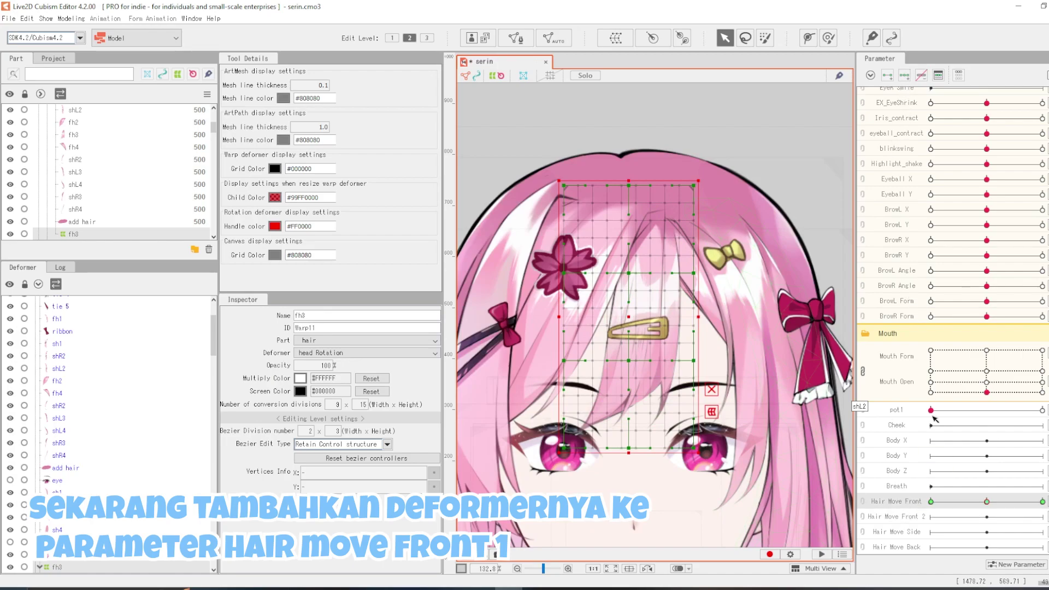
drag(986, 501, 930, 501)
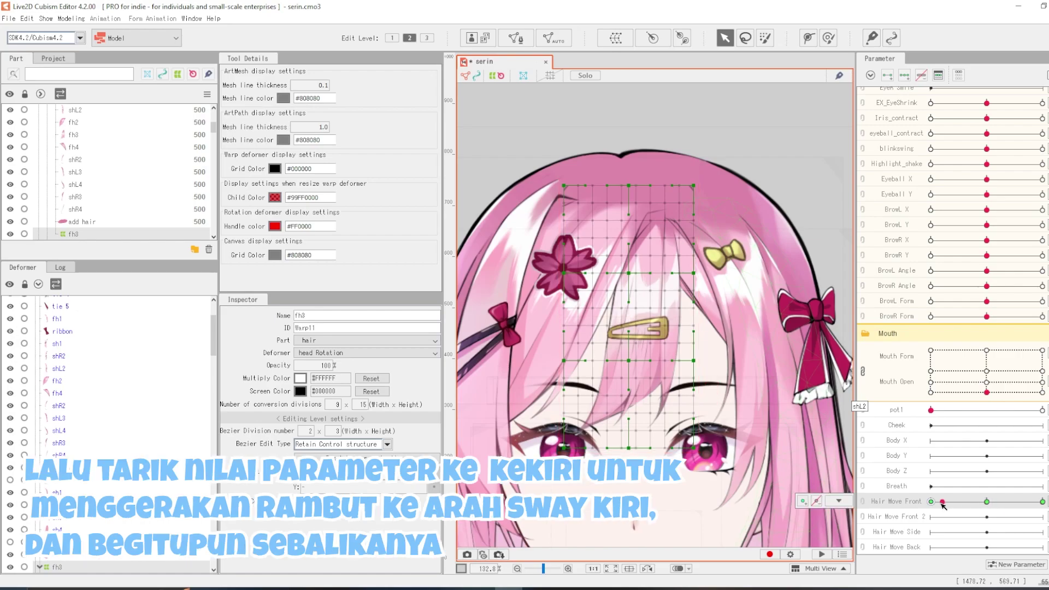
click(901, 501)
Set the Bezier Edit Type to Smooth3 and sway the strand's lower part to the left at Hair Move Front's minimum.
click(342, 445)
click(341, 445)
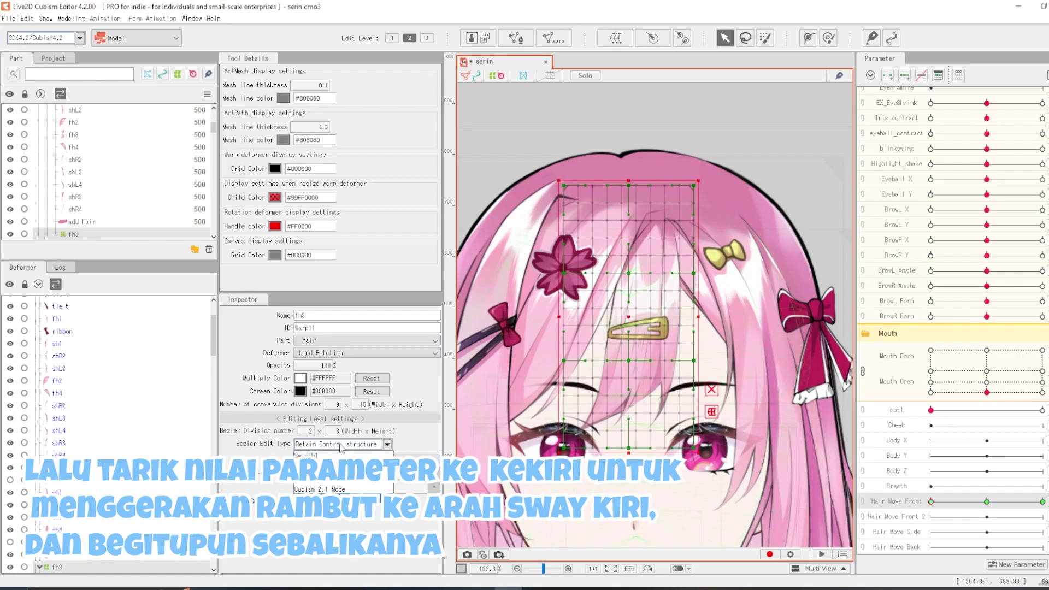
click(341, 472)
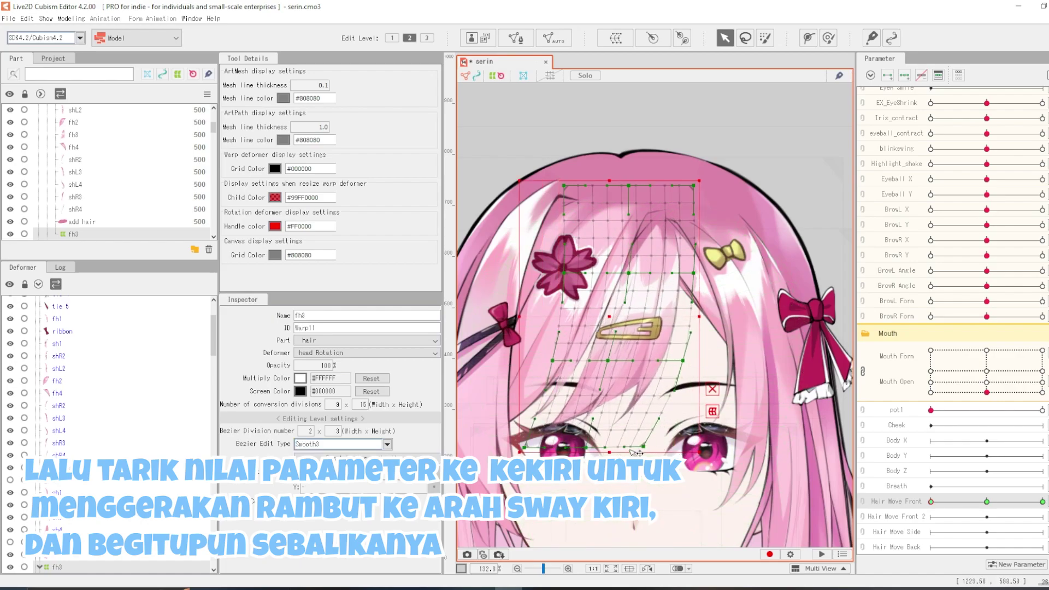
click(986, 502)
drag(986, 505, 903, 498)
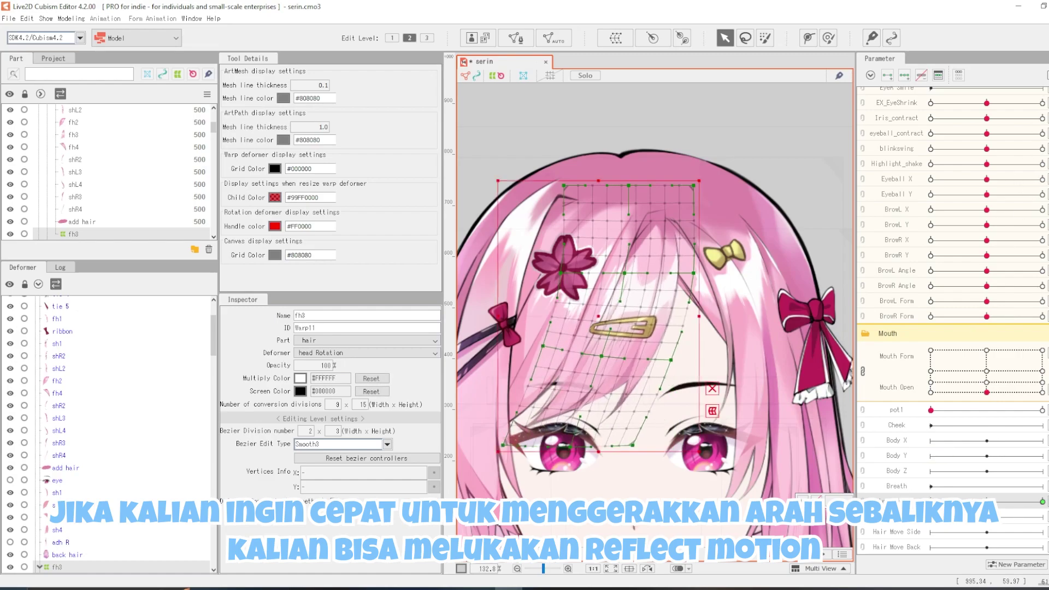
Reflect the fh3 deformer's Hair Move Front motion horizontally onto the opposite key.
click(1046, 75)
click(921, 174)
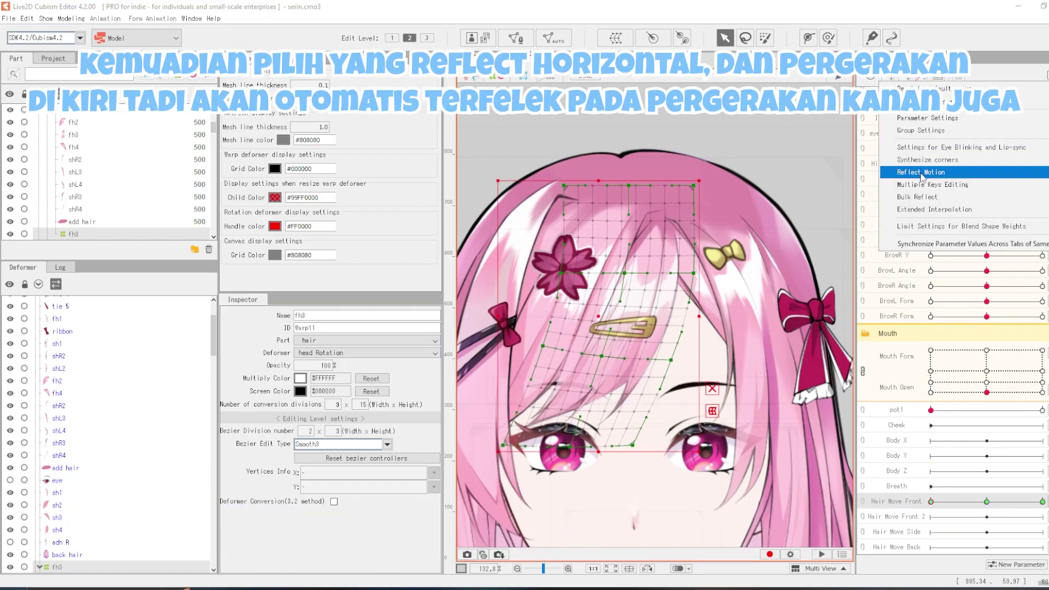
click(921, 173)
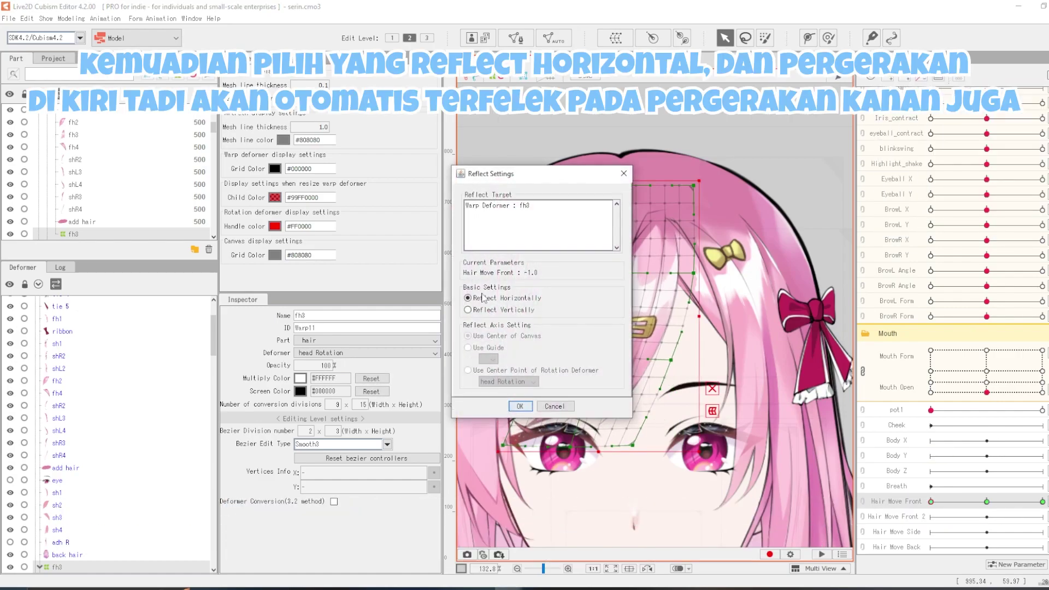
click(519, 406)
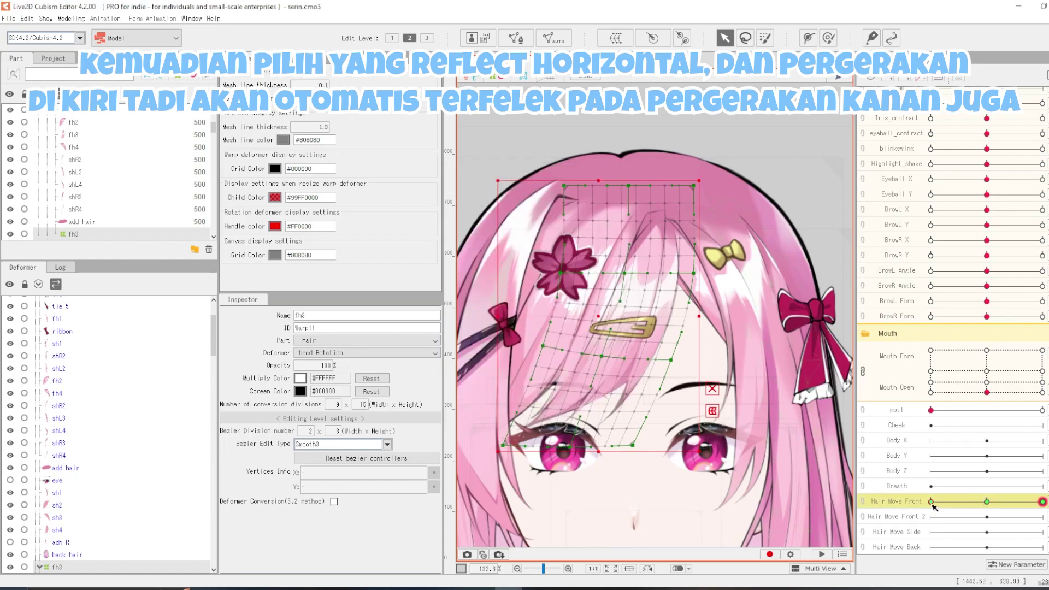
Refine the rightward sway at Hair Move Front's maximum by repositioning the deformer's lower bezier points.
drag(932, 507, 1042, 508)
drag(620, 449, 644, 466)
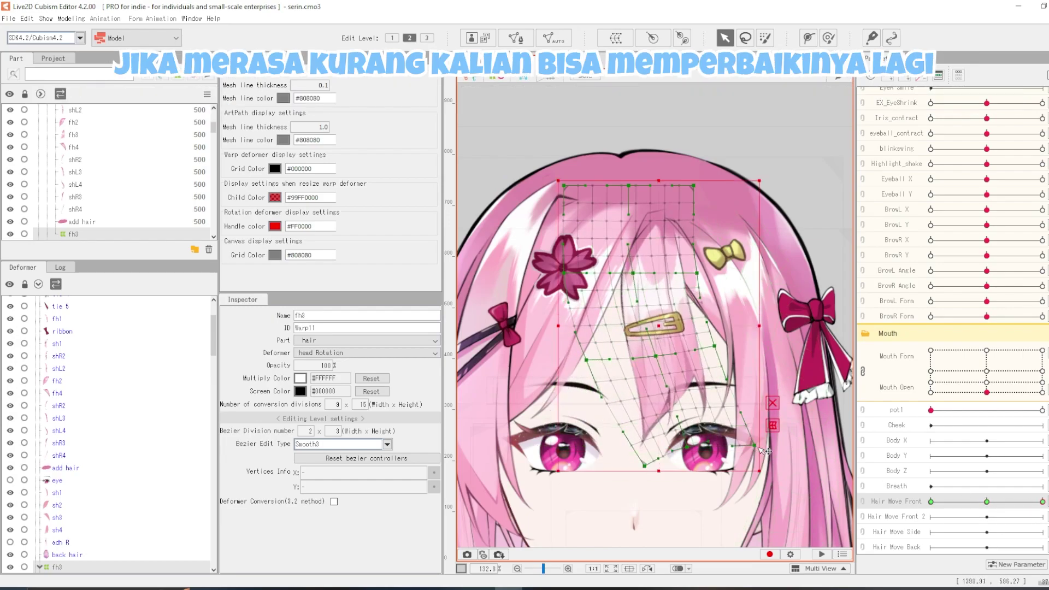
drag(756, 447, 741, 451)
drag(687, 446, 640, 476)
drag(656, 356, 657, 365)
mouse_move(1041, 501)
mouse_down()
mouse_move(927, 505)
mouse_move(910, 526)
mouse_move(989, 504)
mouse_move(985, 488)
mouse_move(1015, 514)
mouse_move(1042, 505)
mouse_move(1021, 499)
mouse_move(1042, 502)
mouse_up()
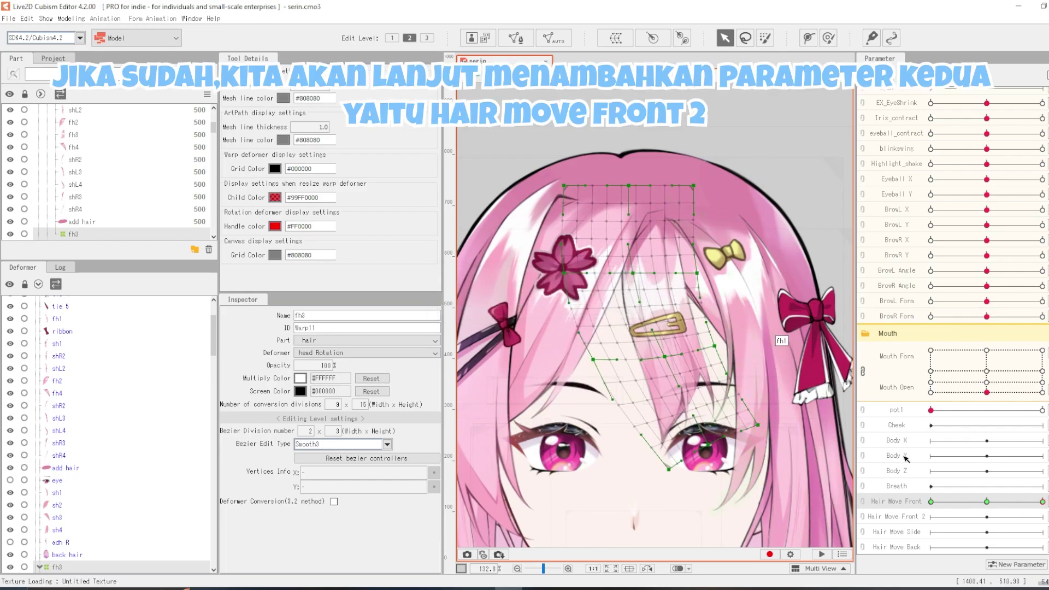
Add three keys for the fh3 deformer on Hair Move Front 2.
click(930, 517)
click(914, 516)
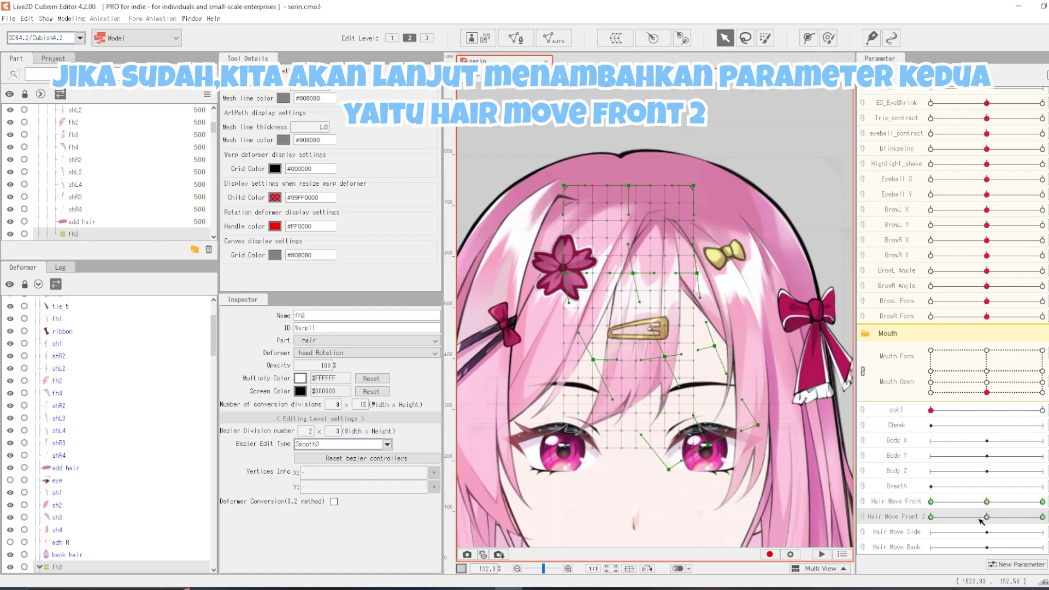
click(986, 517)
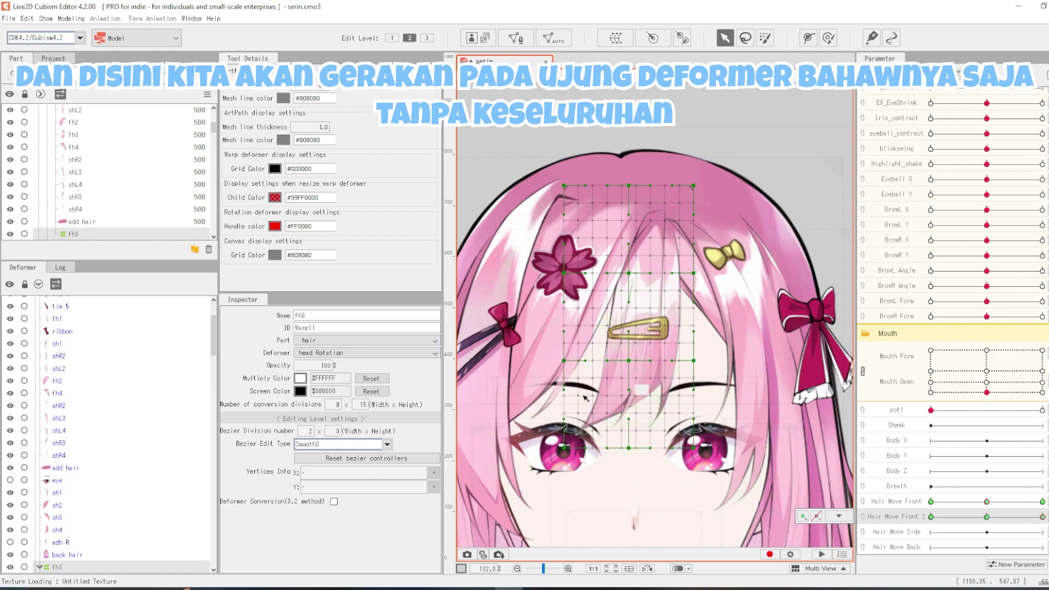
Bend only the lower tip of the fh3 deformer, leftward at Hair Move Front 2's minimum and rightward at its maximum.
drag(535, 330, 716, 453)
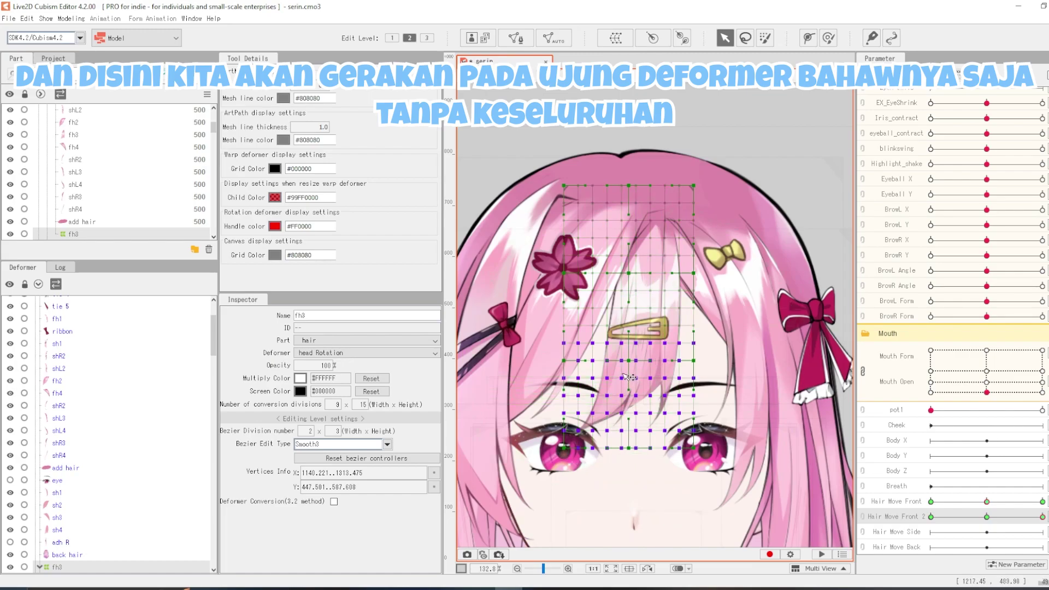
drag(628, 361, 619, 361)
drag(628, 447, 589, 442)
drag(693, 360, 690, 361)
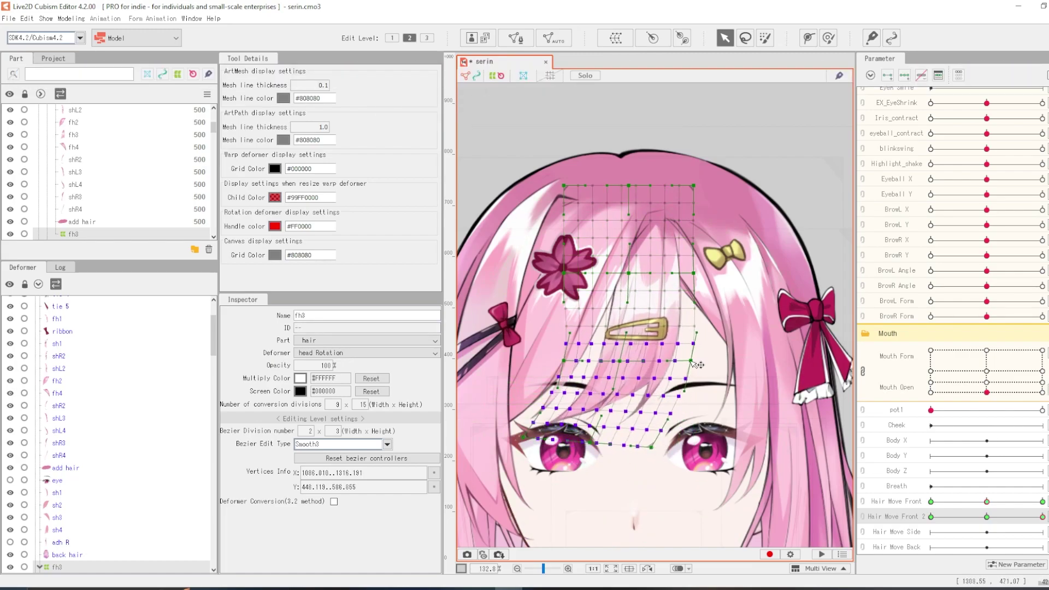
mouse_move(1041, 516)
mouse_down()
mouse_move(931, 516)
mouse_move(1042, 516)
mouse_up()
drag(657, 472, 669, 481)
Synthesize all four corners of Hair Move Front and Hair Move Front 2 for the selected deformer, referencing the default value.
mouse_move(986, 516)
mouse_down()
mouse_move(913, 503)
mouse_move(1036, 516)
mouse_move(1026, 537)
mouse_move(934, 529)
mouse_move(1044, 524)
mouse_move(896, 535)
mouse_move(1044, 524)
mouse_move(987, 516)
mouse_up()
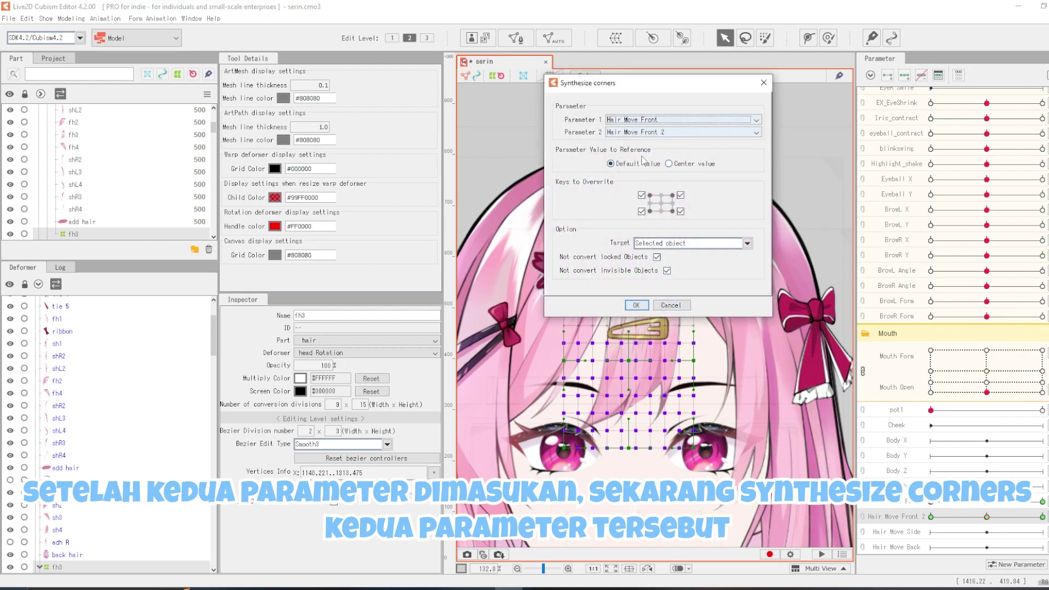
click(647, 307)
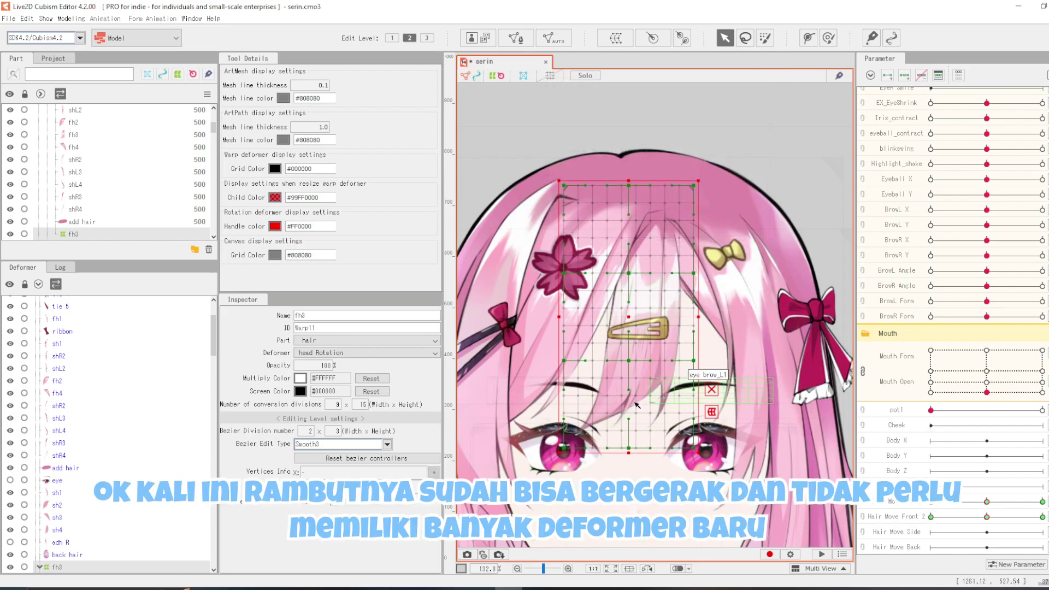
scroll(76, 480, down, 3)
click(76, 489)
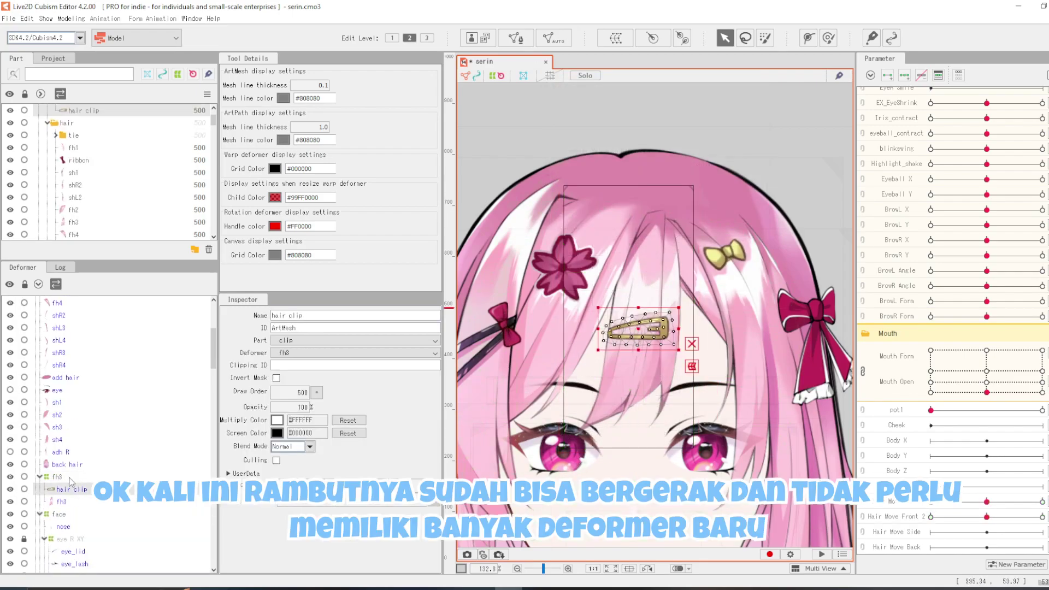
click(71, 476)
scroll(640, 303, down, 2)
scroll(642, 305, up, 3)
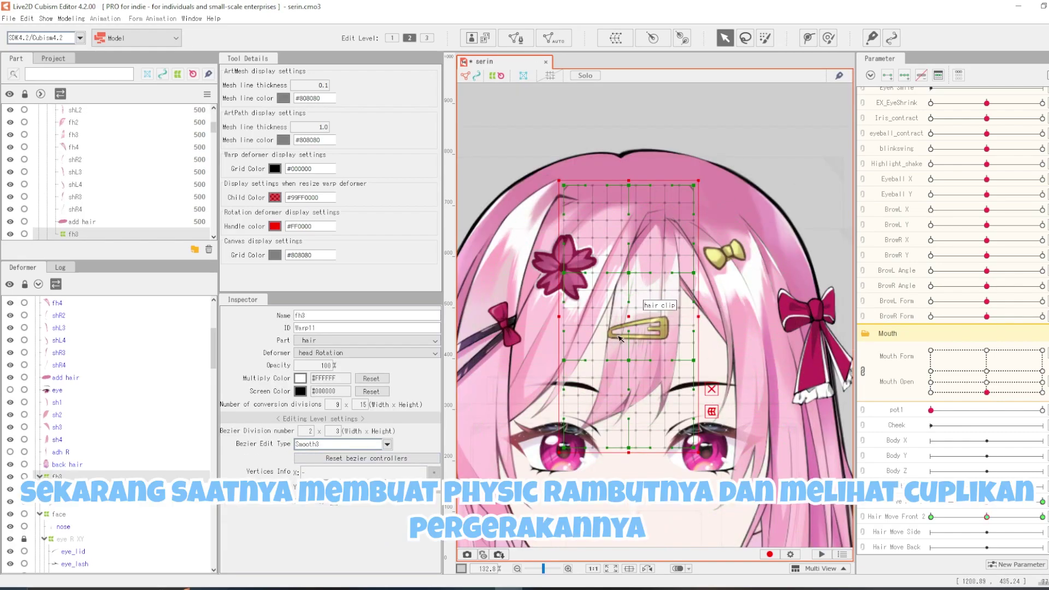
Add a physics group named front hair with the Head Input preset and the Hair (Double Pendulum) model preset.
click(71, 19)
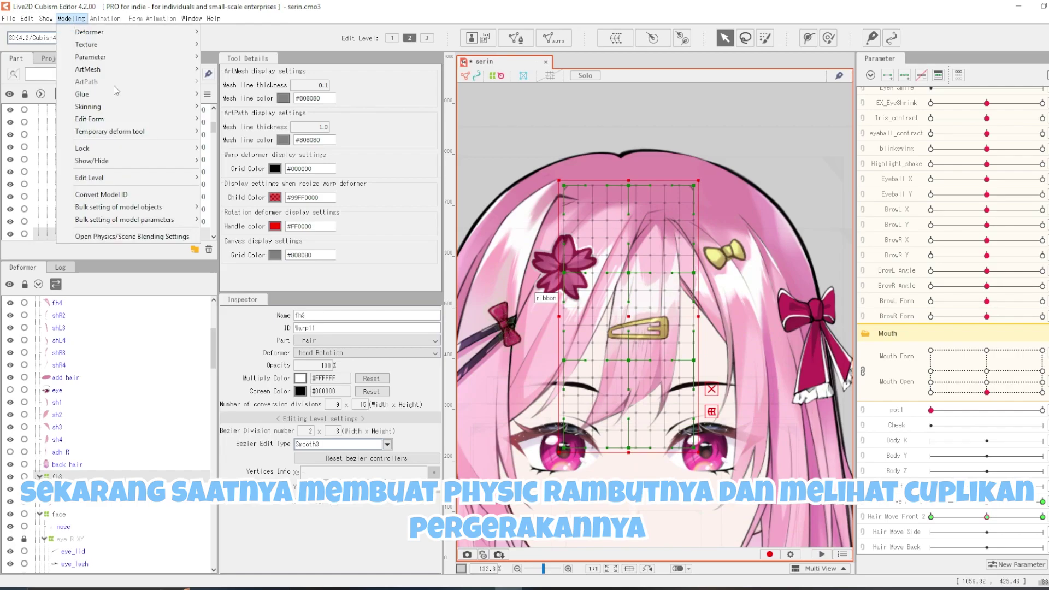
click(141, 236)
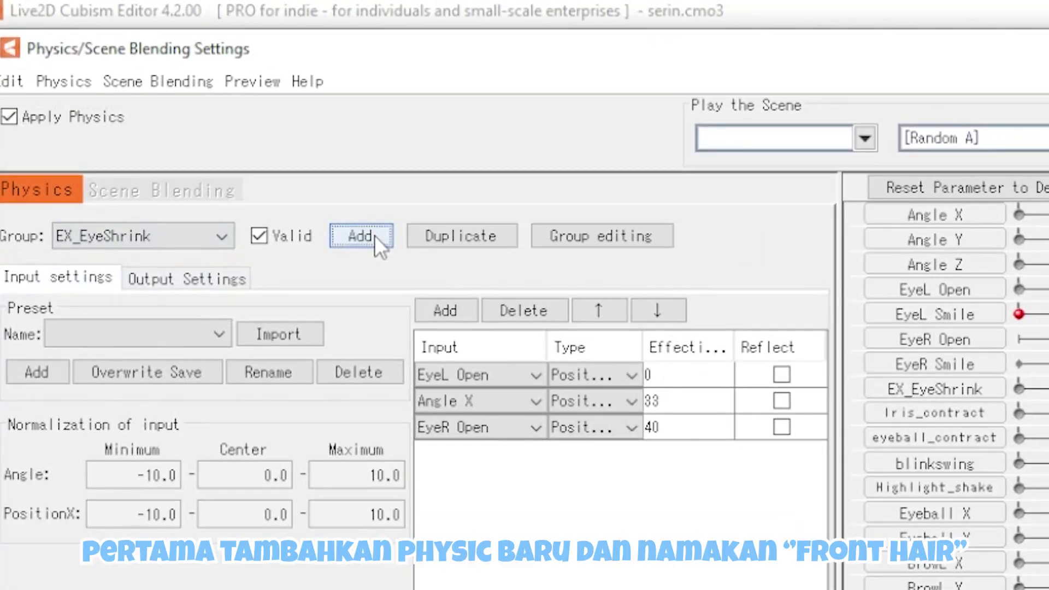
click(169, 103)
text(front hair)
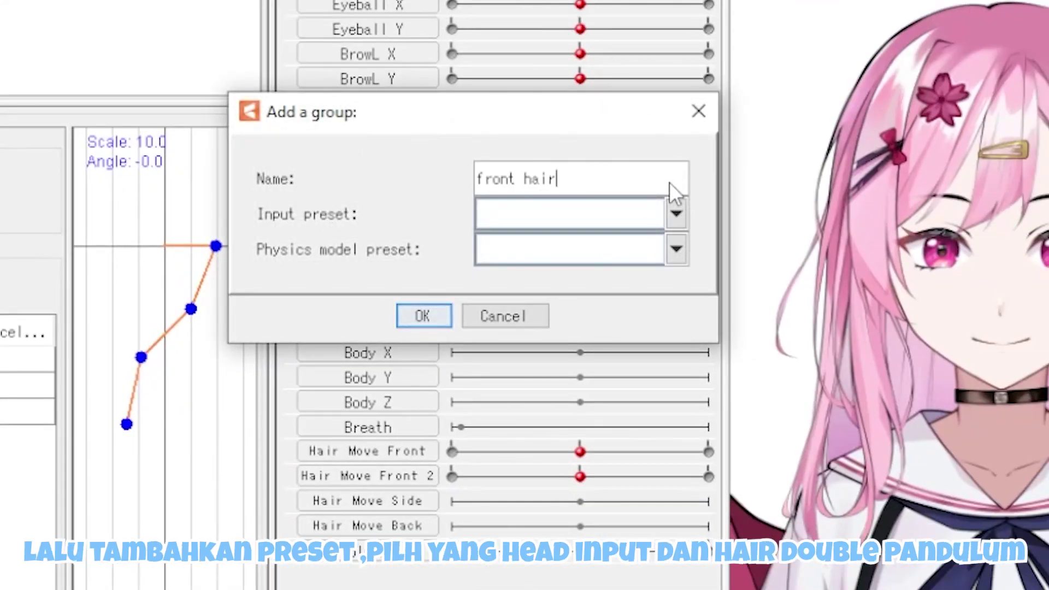
click(597, 224)
click(546, 263)
click(545, 250)
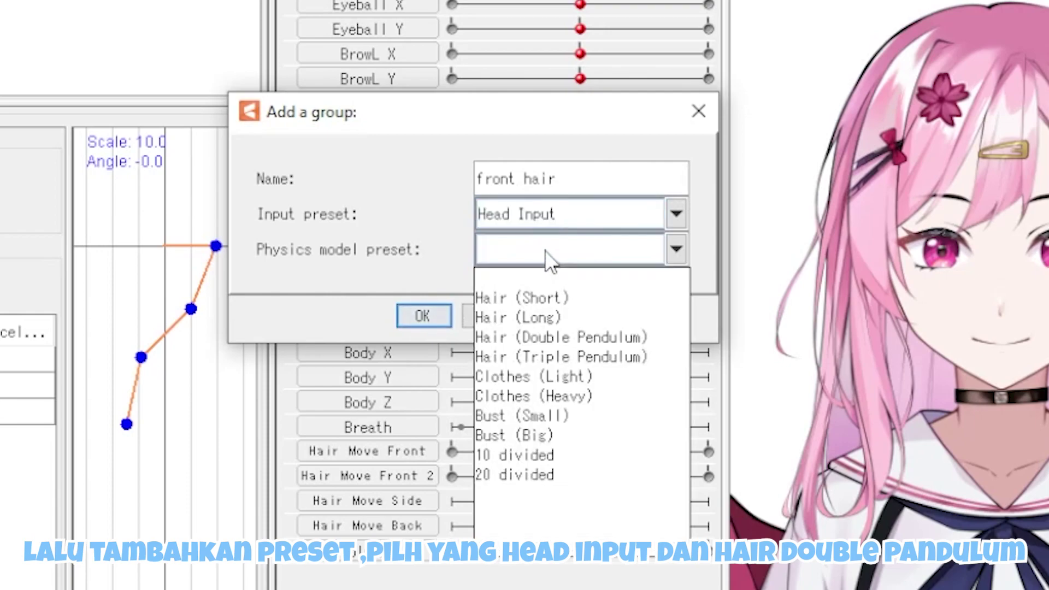
click(522, 338)
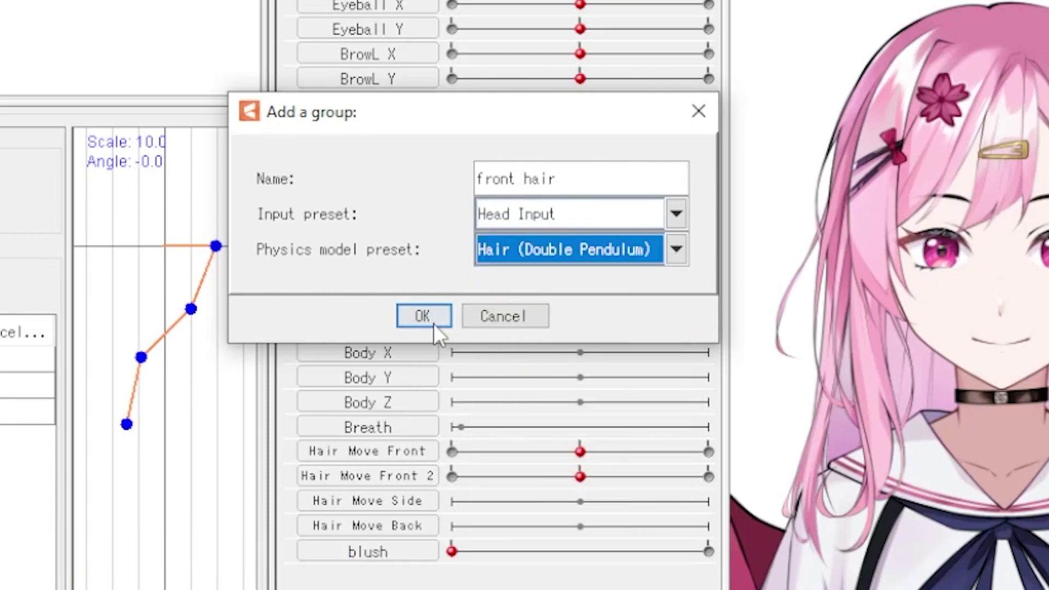
click(433, 322)
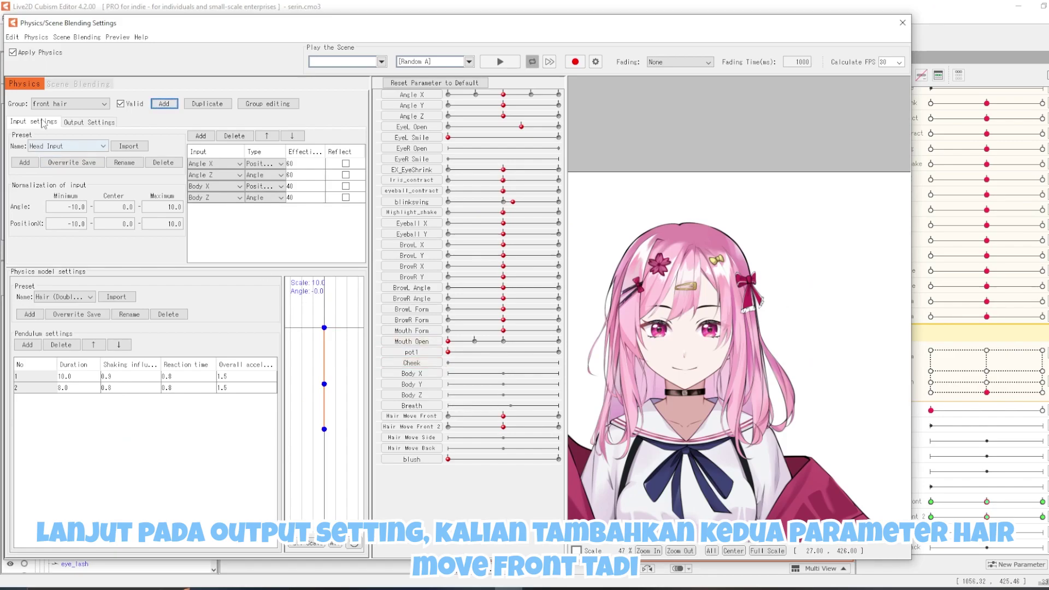
Add Hair Move Front and Hair Move Front 2 as output parameters of the front hair physics group.
click(89, 122)
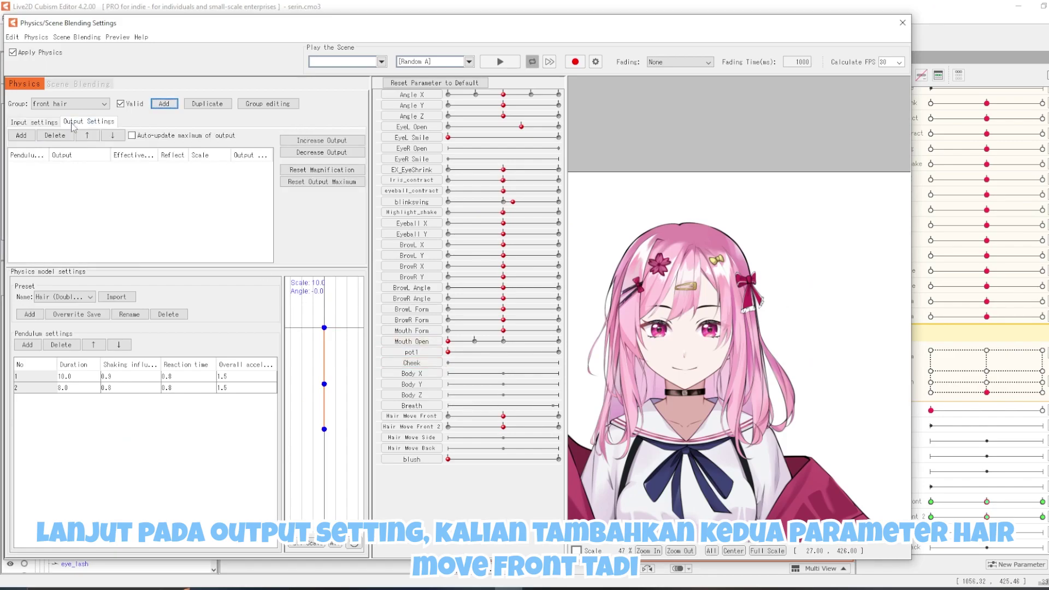
click(21, 135)
scroll(446, 410, down, 2)
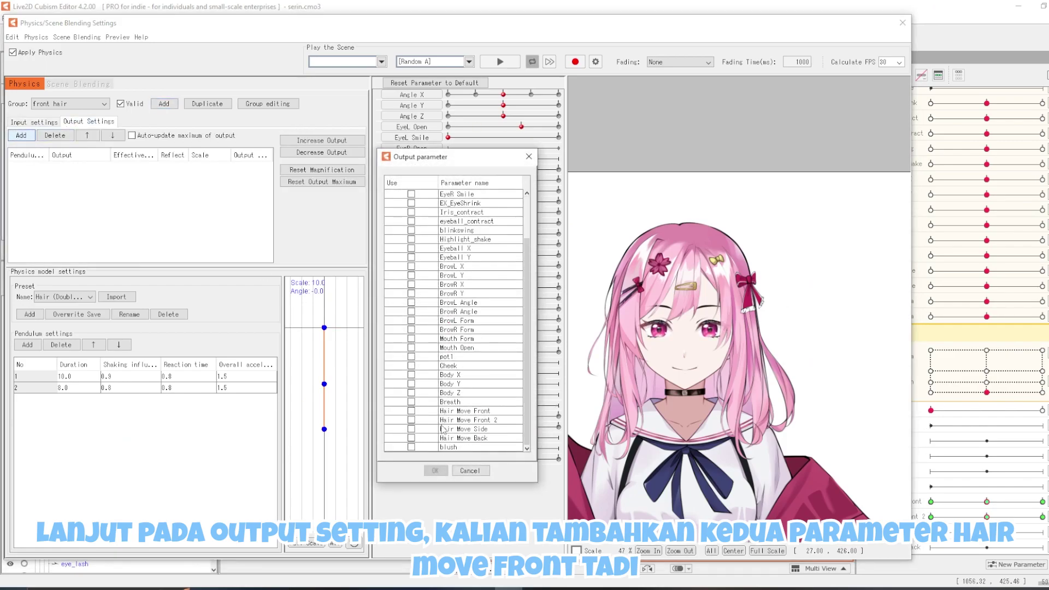
click(411, 411)
click(411, 420)
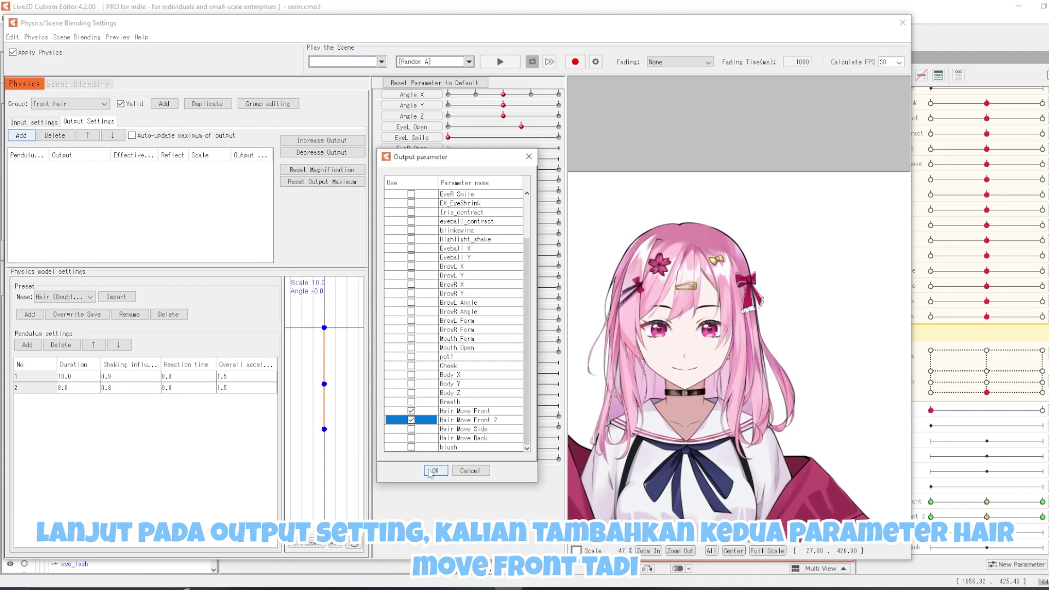
click(434, 470)
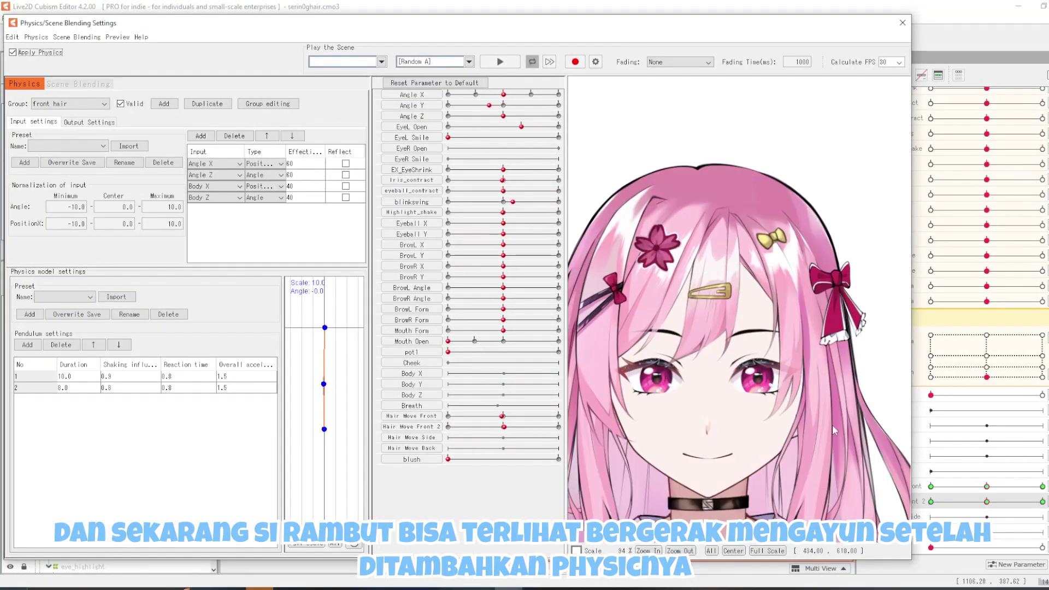
Preview the front hair physics by swinging the model's head from side to side.
drag(833, 430, 667, 461)
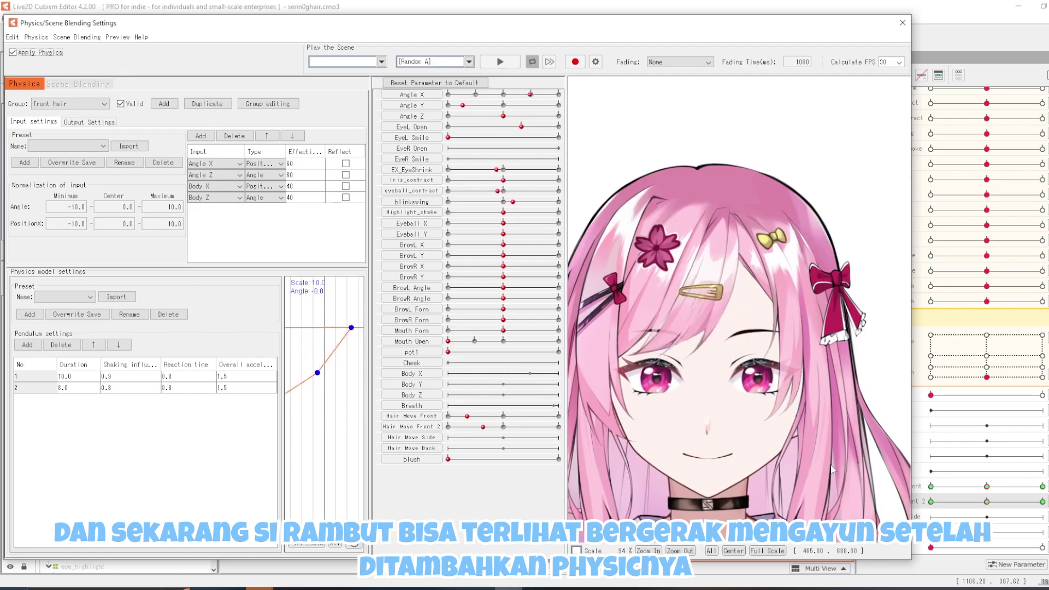
drag(598, 458, 856, 463)
drag(679, 463, 680, 462)
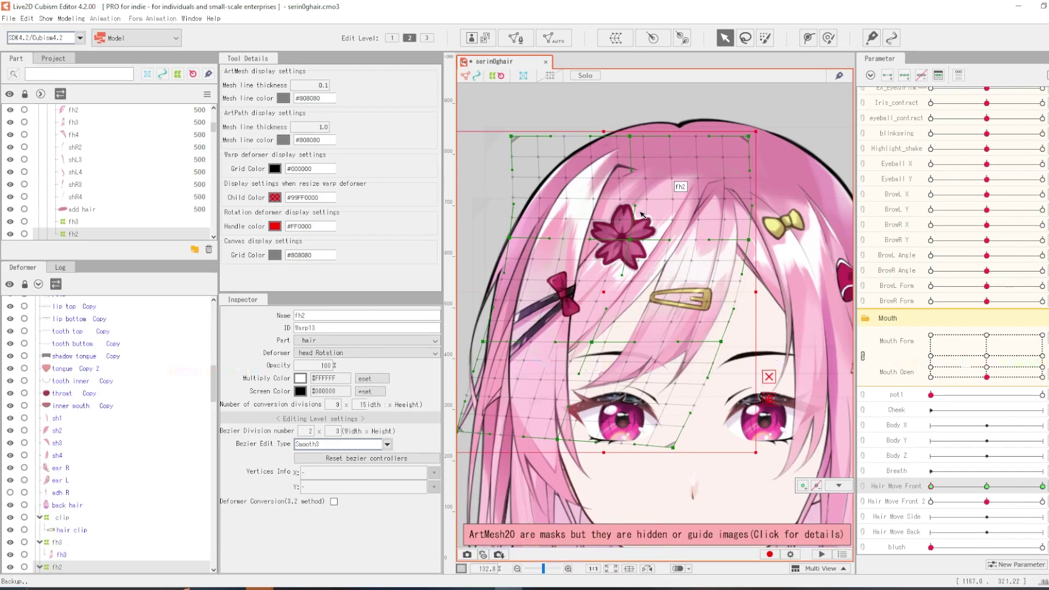
Reopen the physics settings to examine the front hair movement on the model's head.
click(71, 18)
click(128, 223)
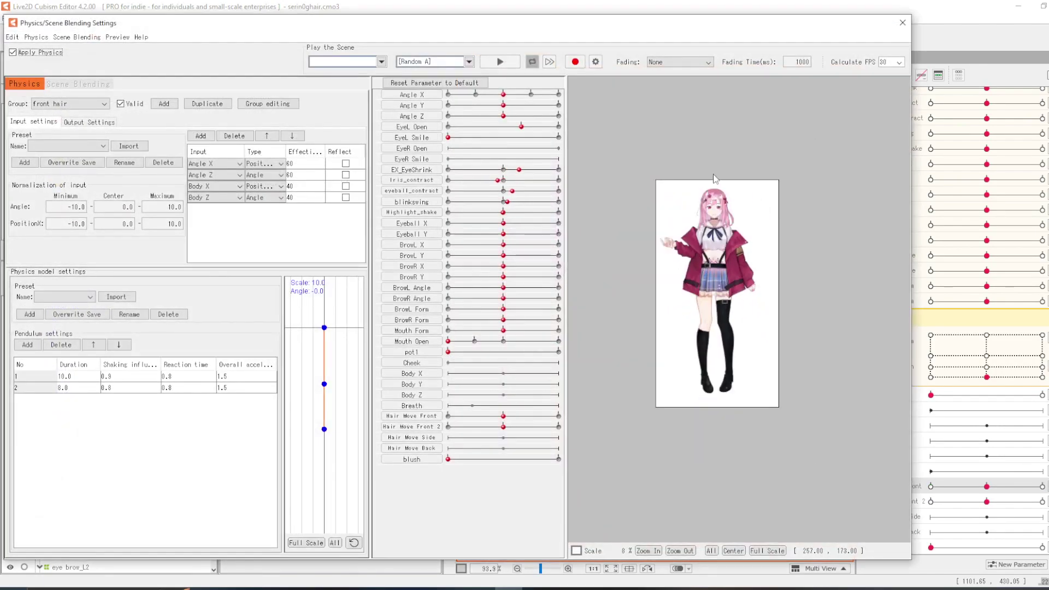
scroll(709, 270, up, 3)
scroll(708, 270, up, 3)
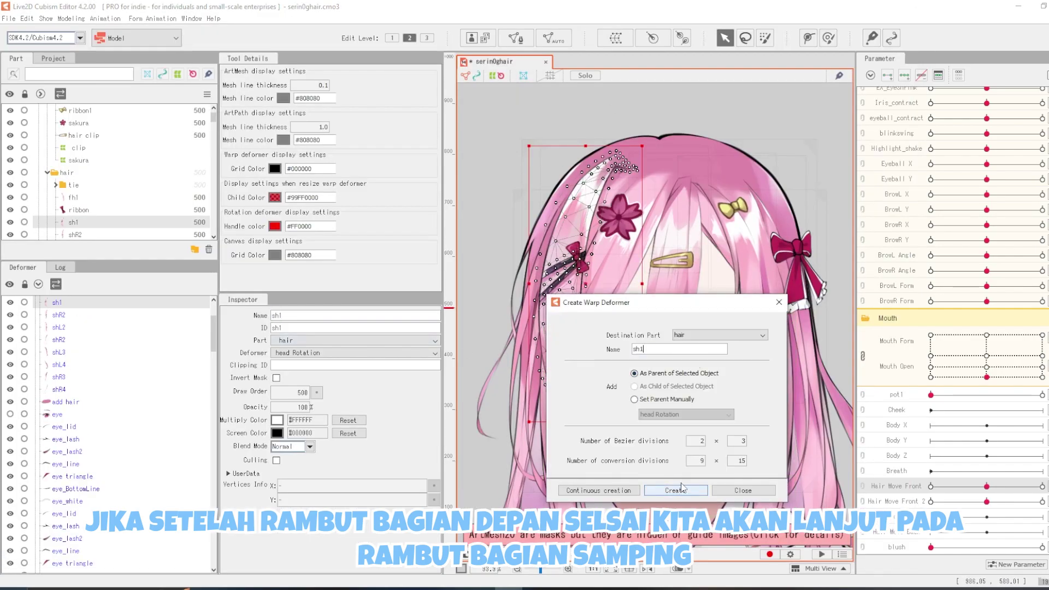
Create a parent warp deformer named sh1 for the side strand, with 2 × 3 Bezier and 9 × 15 conversion divisions, and enlarge it.
click(676, 490)
drag(517, 275, 504, 290)
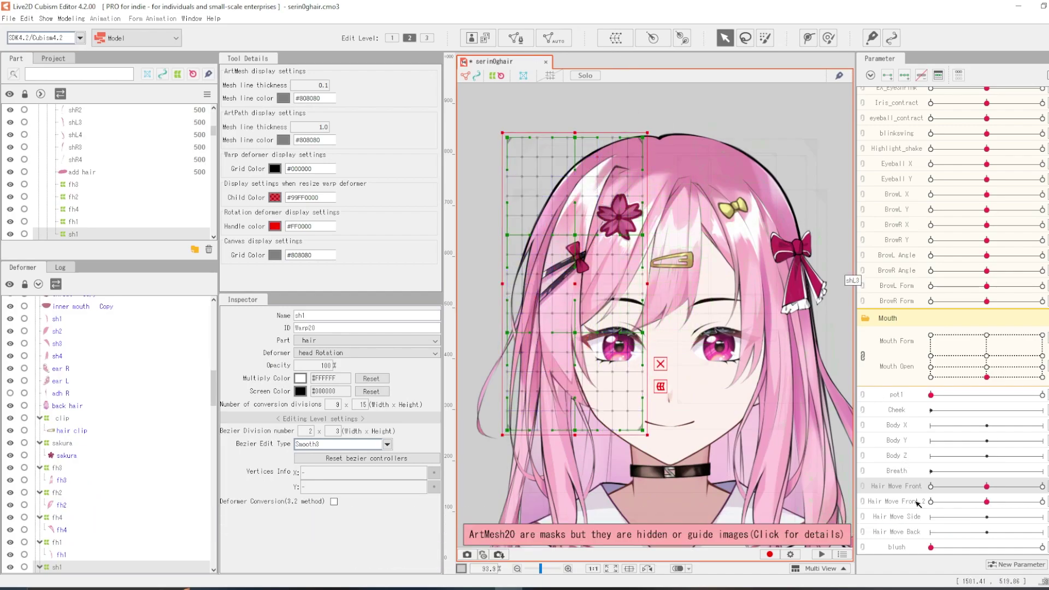
Create a parameter named Hair Move Side 2 ranging from -30 to 30, using the name without spaces as its ID.
click(901, 517)
click(1016, 564)
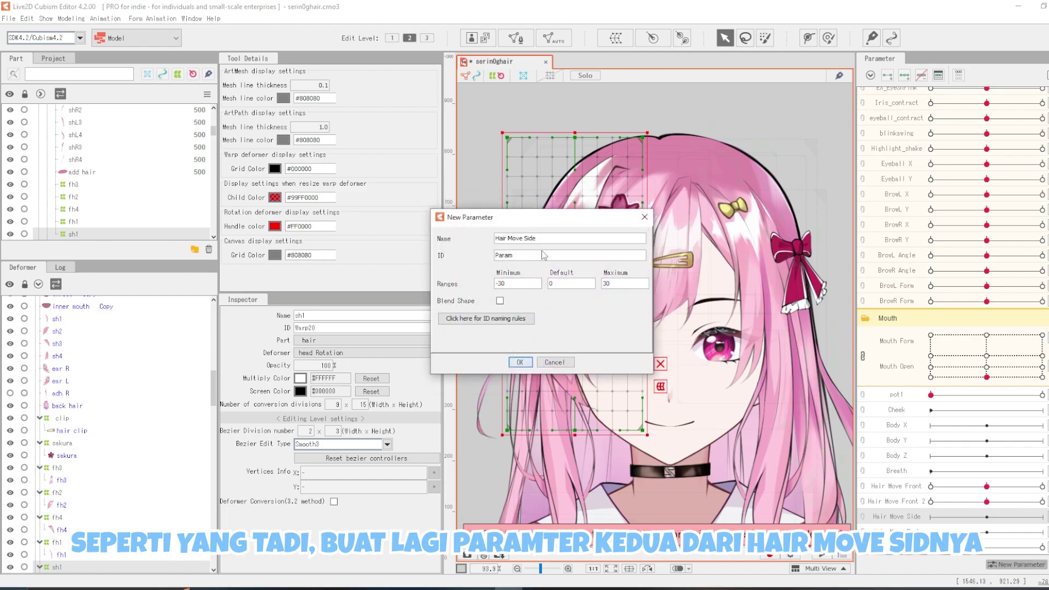
text(2)
key(Tab)
text(Hair Move Side )
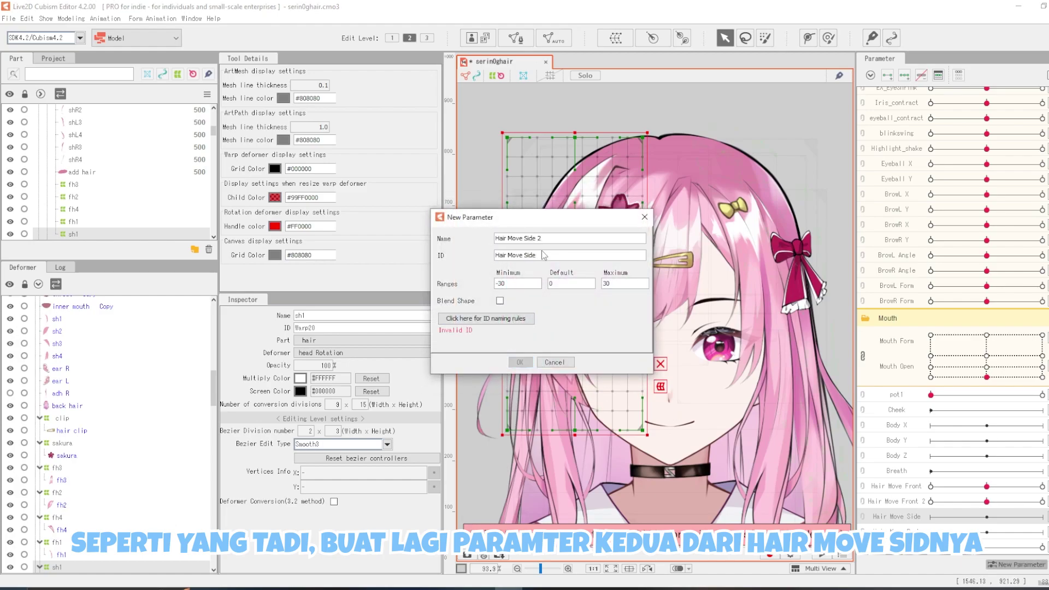
text(2)
key(Left)
key(Left)
key(Left)
key(Left)
key(Left)
key(BackSpace)
key(Left)
key(Left)
key(Left)
key(Left)
key(BackSpace)
click(519, 362)
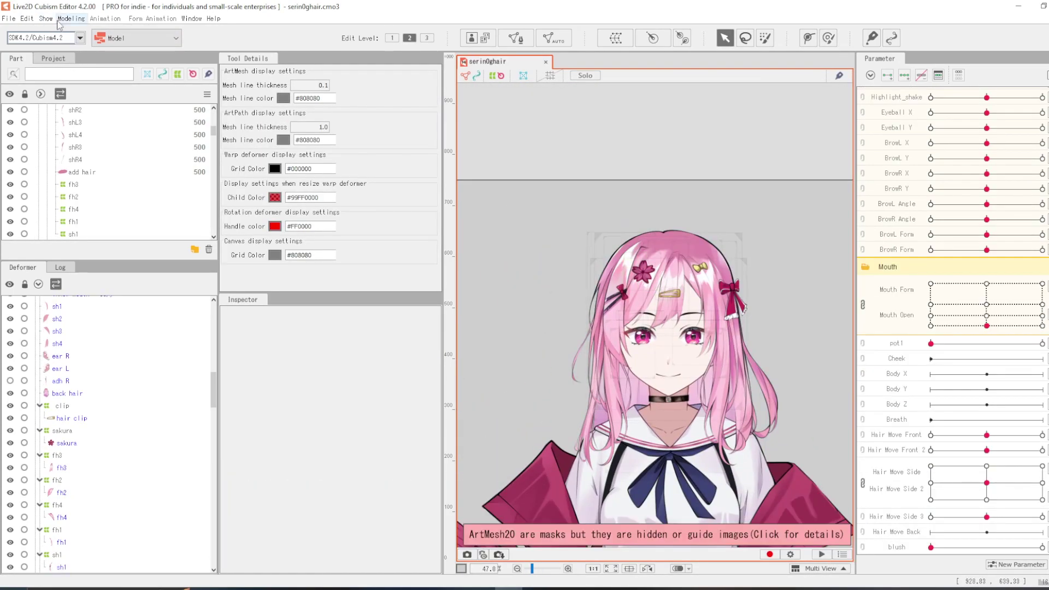
Add Hair Move Side 3 as an output parameter of the side hair physics group.
click(72, 18)
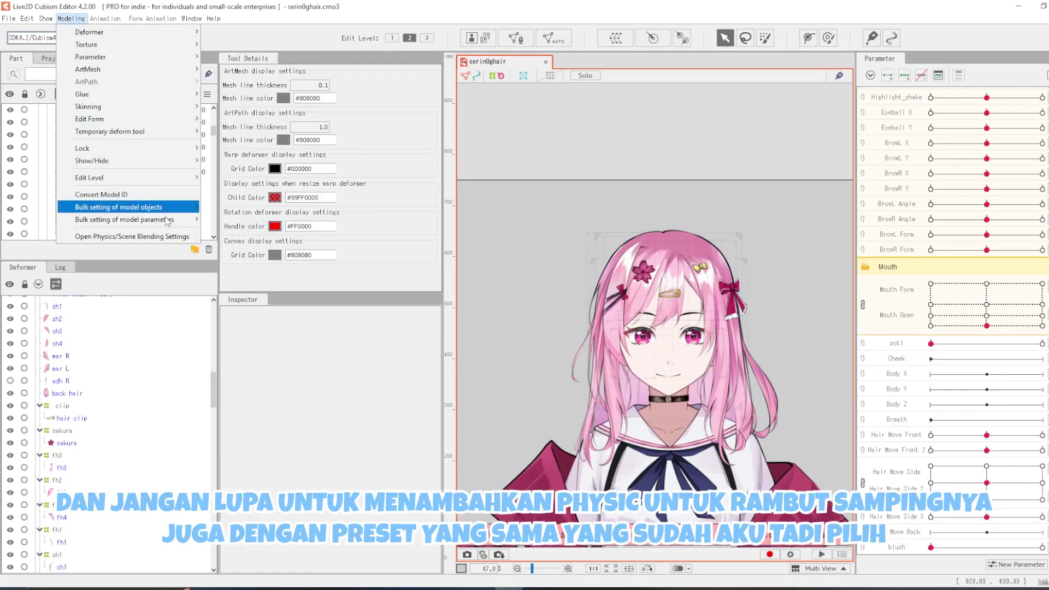
click(169, 237)
click(98, 122)
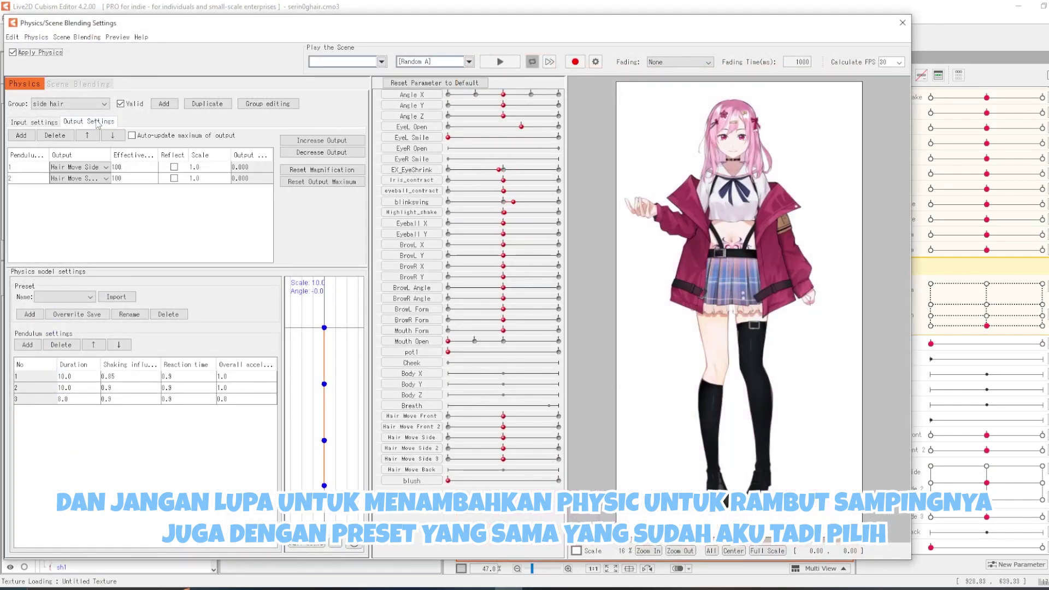
click(25, 137)
scroll(443, 393, down, 2)
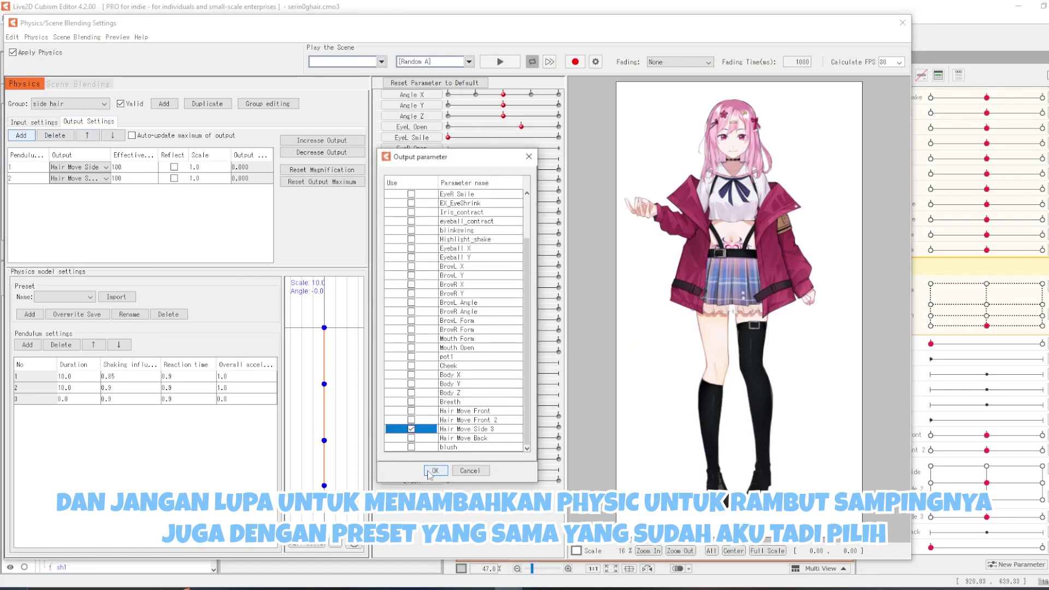
click(435, 470)
scroll(655, 392, up, 5)
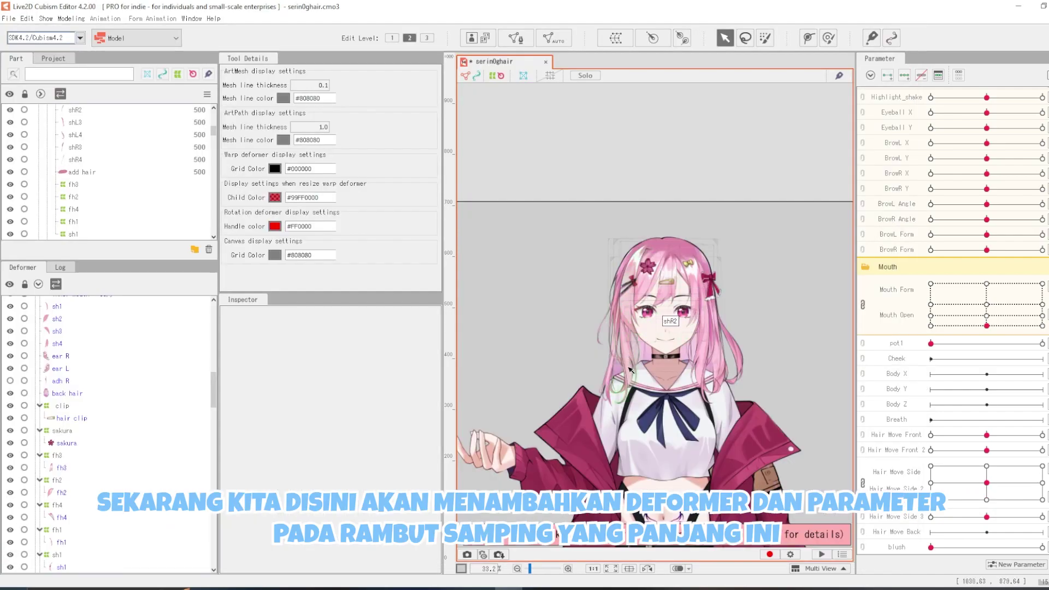
Create a parent warp deformer named shR2 for the long side strand in the hair part, with 9 × 15 conversion divisions.
scroll(629, 370, up, 3)
click(633, 363)
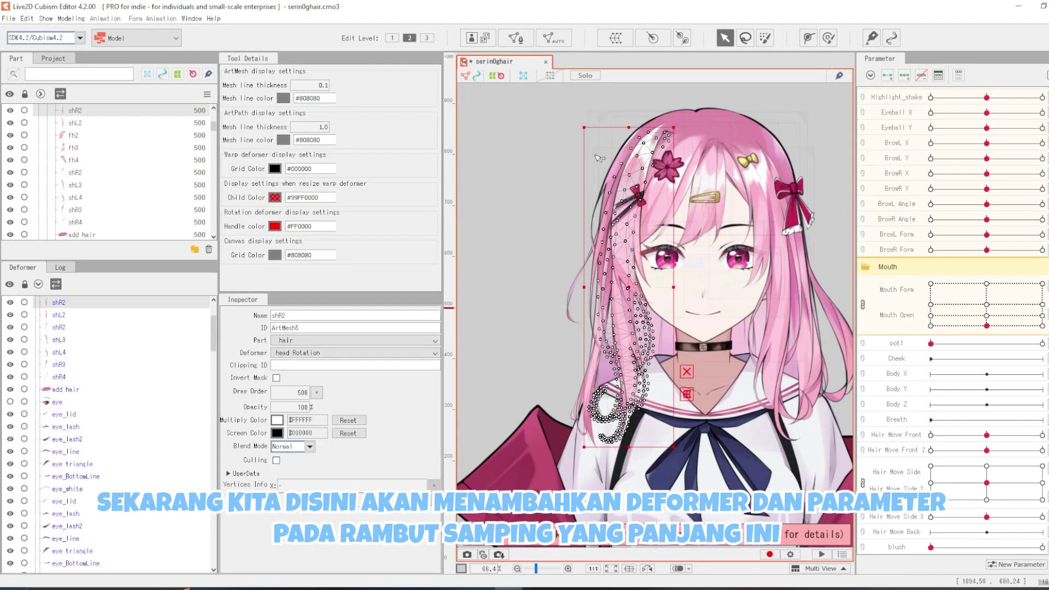
click(615, 38)
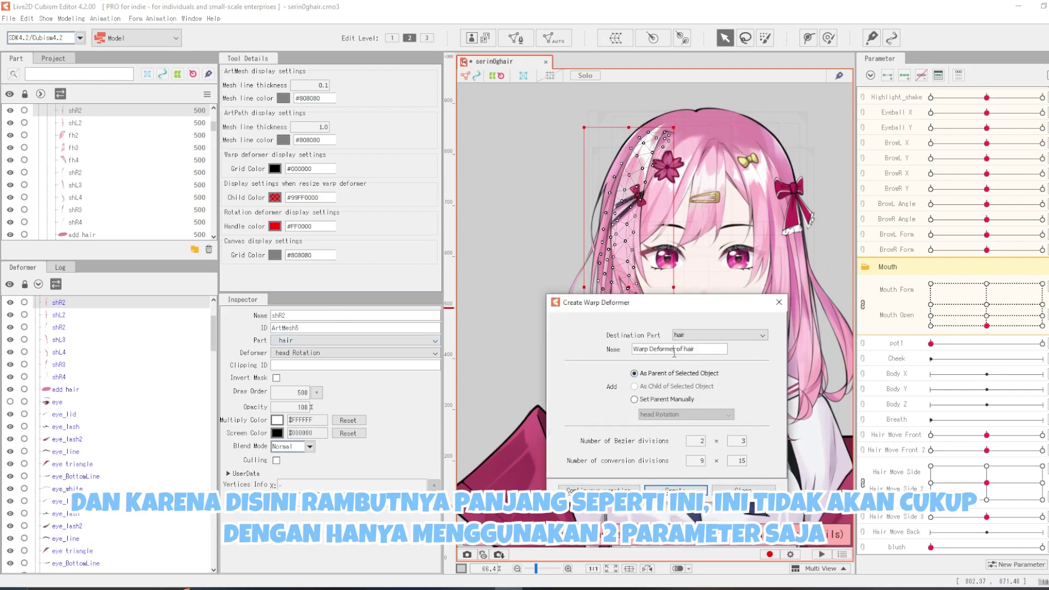
click(675, 489)
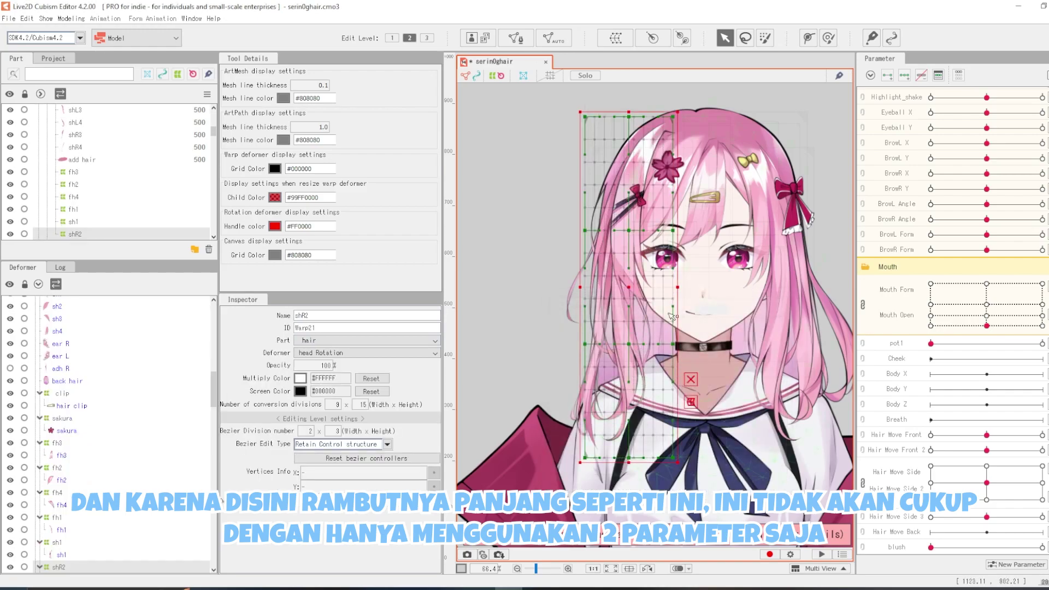
Widen the shR2 deformer on both sides of the long strand and set its Bezier divisions to 2 × 4.
drag(679, 290, 696, 288)
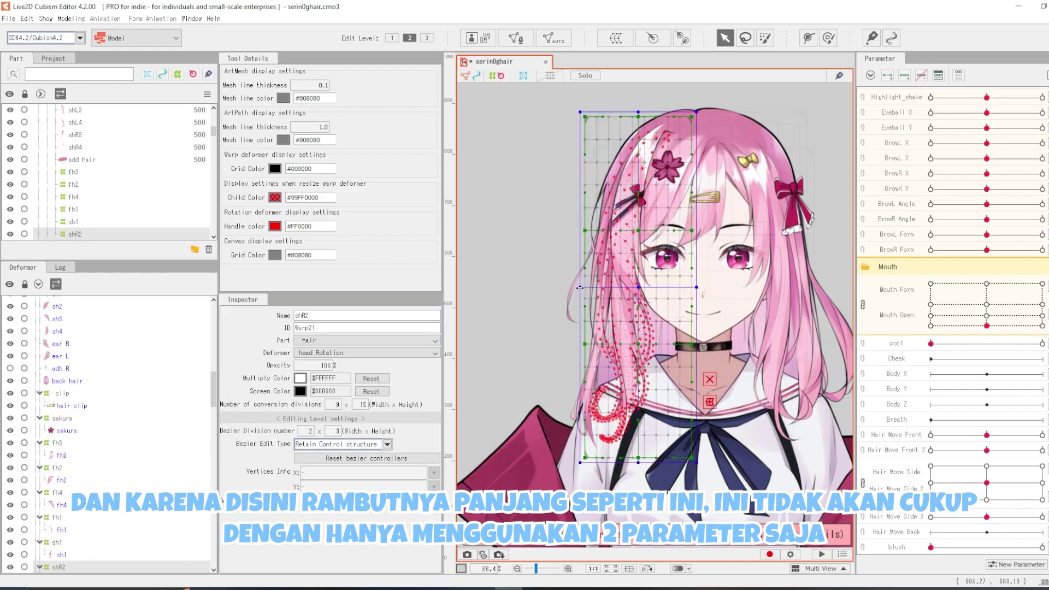
drag(580, 288, 545, 289)
drag(696, 287, 703, 288)
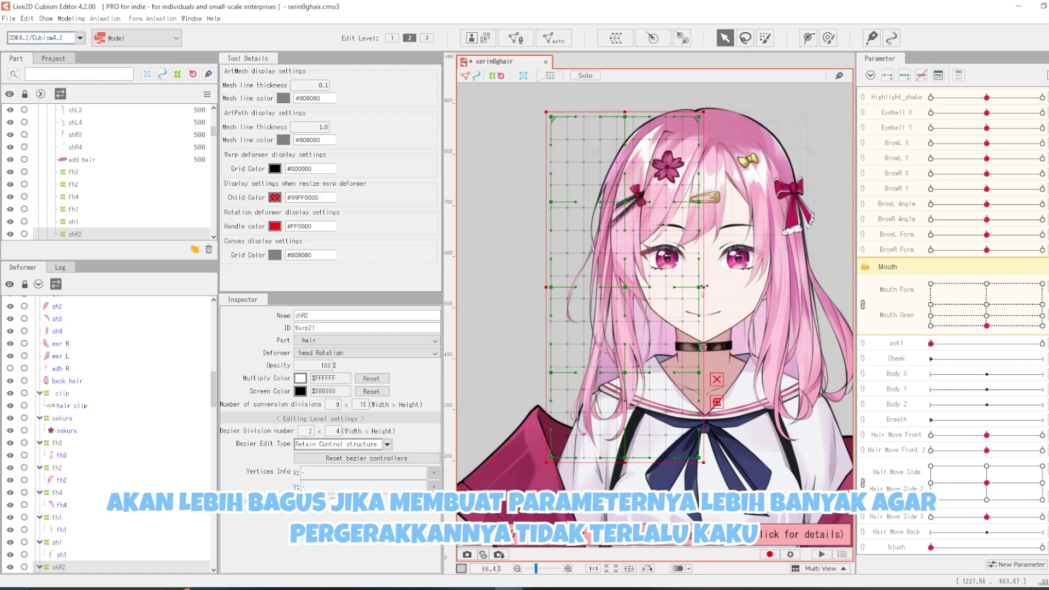
drag(704, 286, 709, 286)
drag(545, 287, 540, 290)
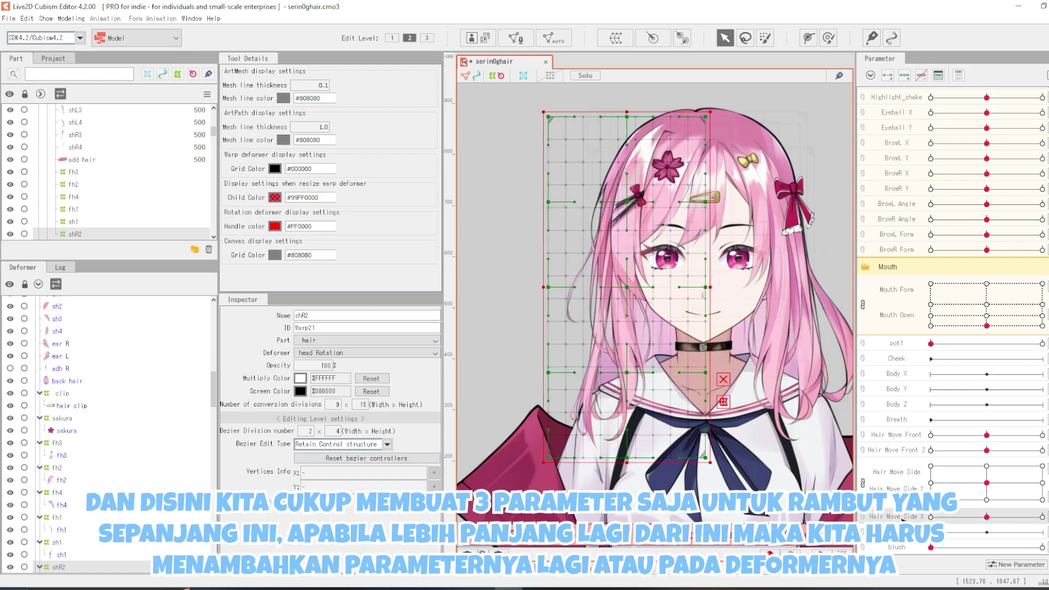
Unlink Hair Move Side from Hair Move Side 2 and bend the lower part of the shR2 deformer rightward on Hair Move Side.
click(862, 483)
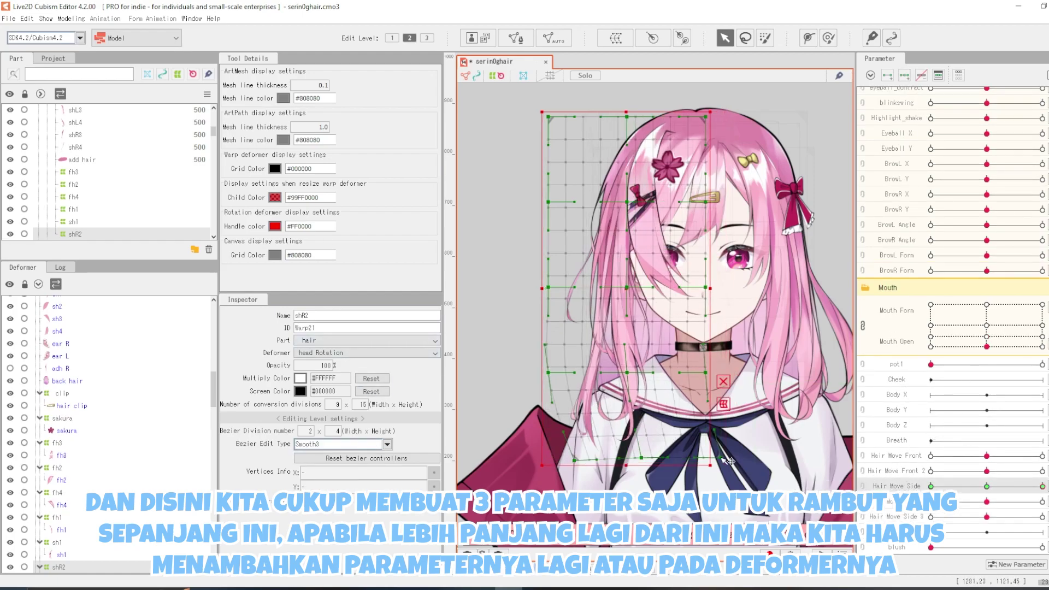
mouse_move(931, 486)
mouse_down()
mouse_move(1046, 494)
mouse_move(940, 486)
mouse_up()
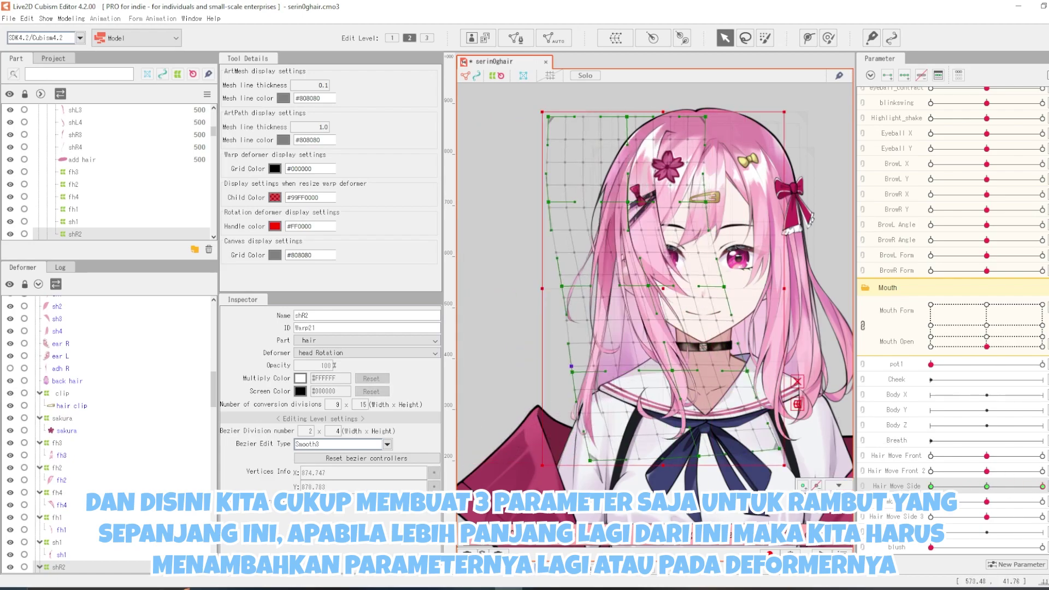
scroll(656, 301, down, 2)
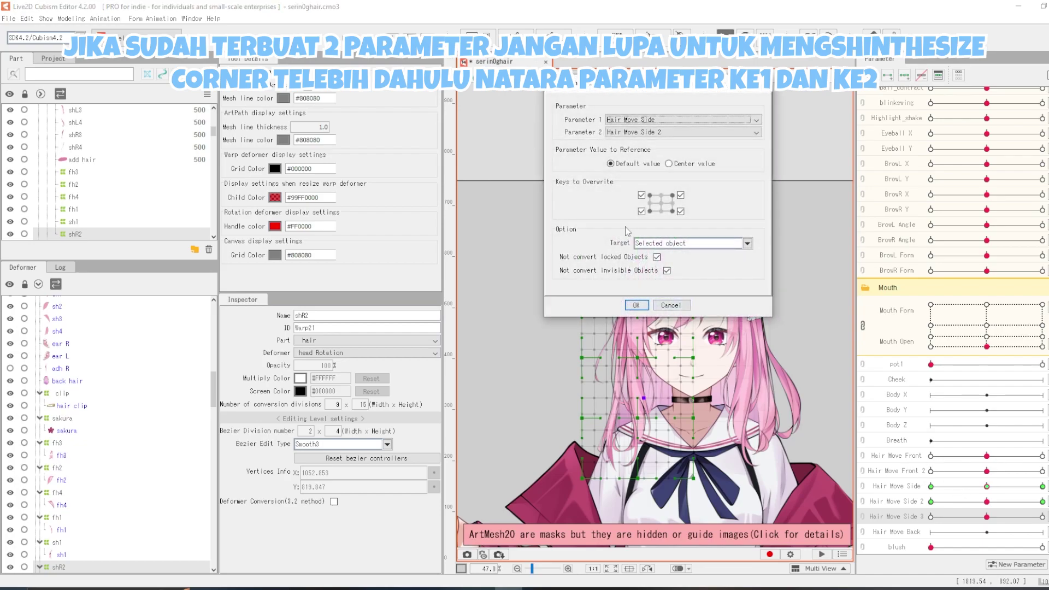
Synthesize all four corners of Hair Move Side and Hair Move Side 2 for shR2 from the default value, save, and link both parameters.
click(643, 307)
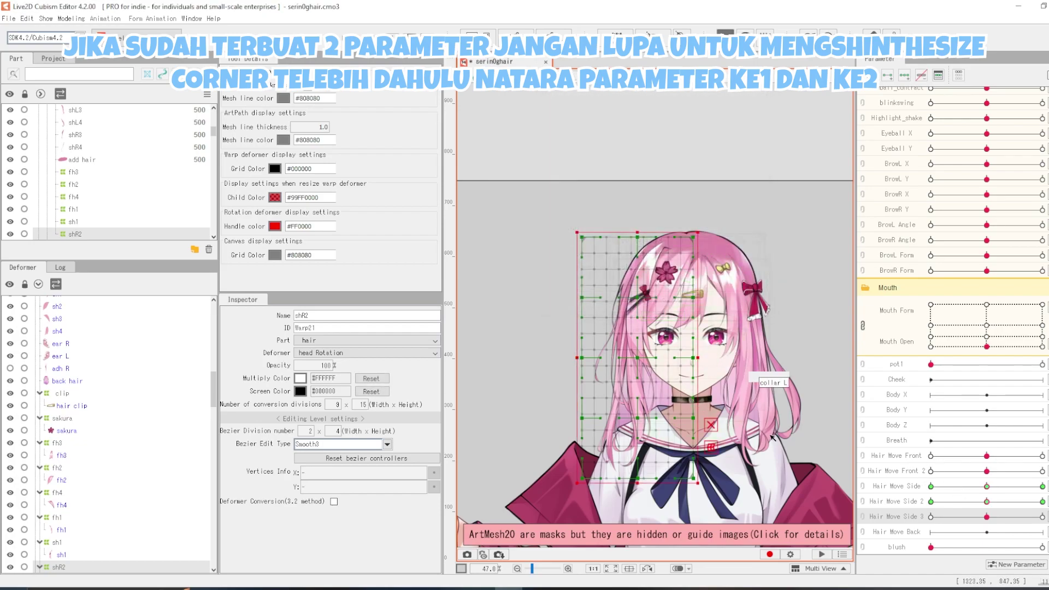
key(ctrl+s)
click(862, 487)
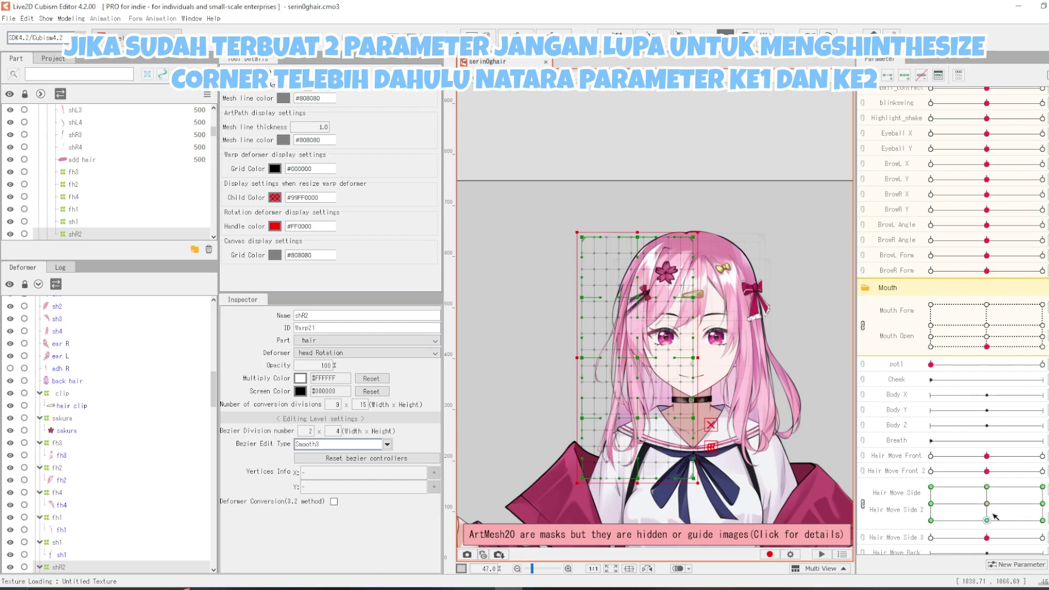
Unlink Hair Move Side from Hair Move Side 2 and bend the lowest part of the shR2 deformer sideways on Hair Move Side 3.
mouse_move(986, 504)
mouse_down()
mouse_move(1012, 474)
mouse_move(999, 491)
mouse_move(928, 492)
mouse_move(978, 516)
mouse_move(986, 504)
mouse_up()
click(863, 503)
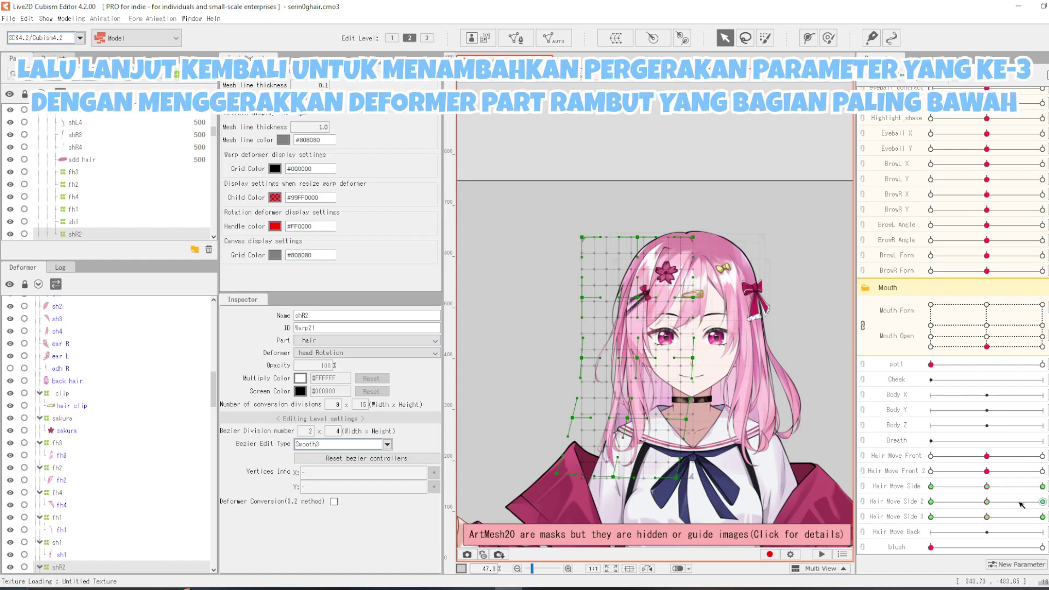
drag(1001, 518, 987, 516)
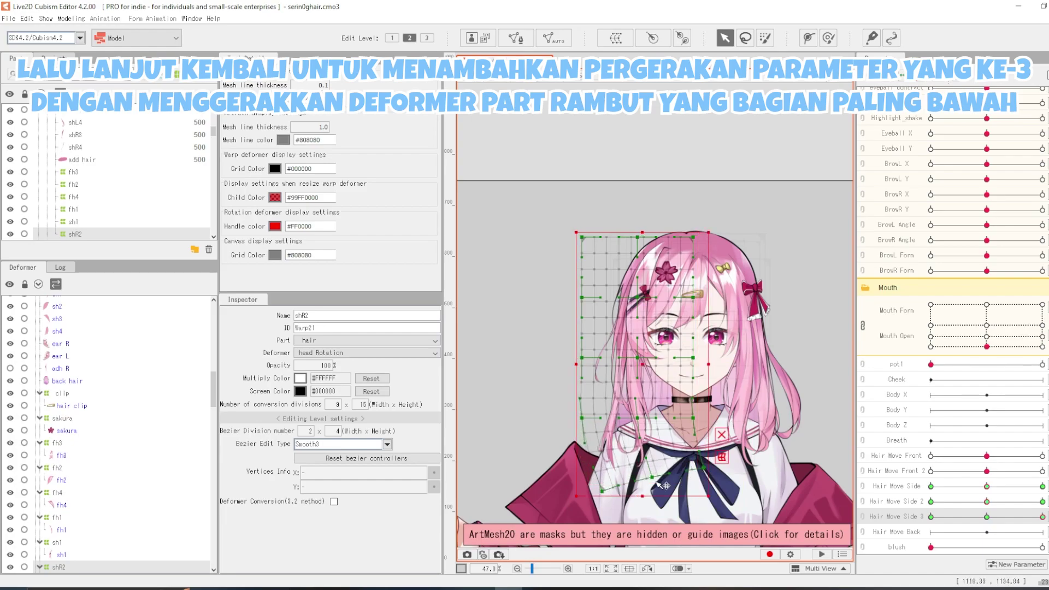
drag(628, 447, 618, 364)
key(b)
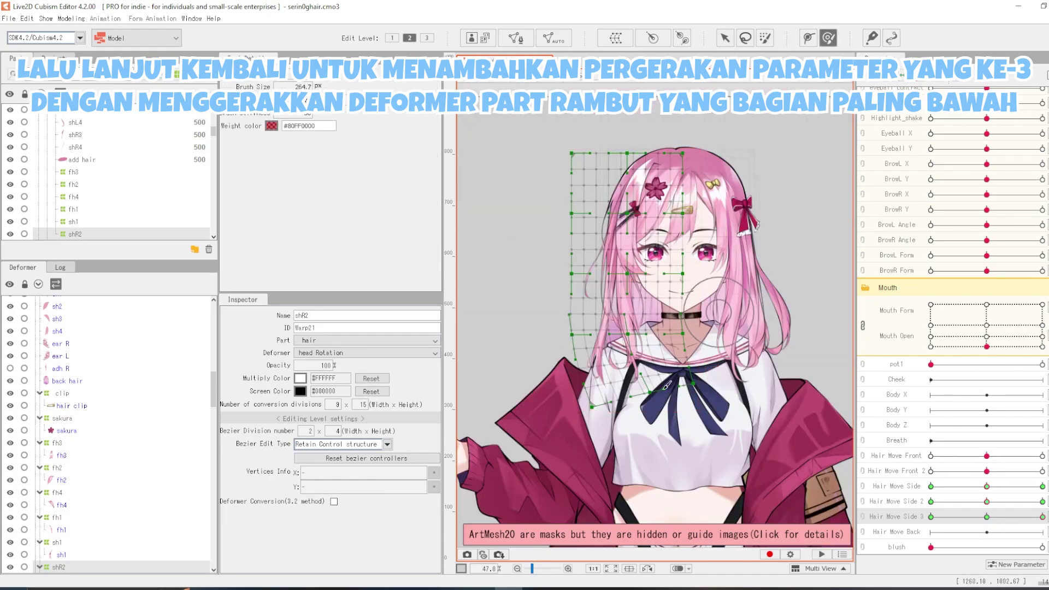
drag(621, 402, 626, 401)
key(v)
scroll(726, 365, up, 5)
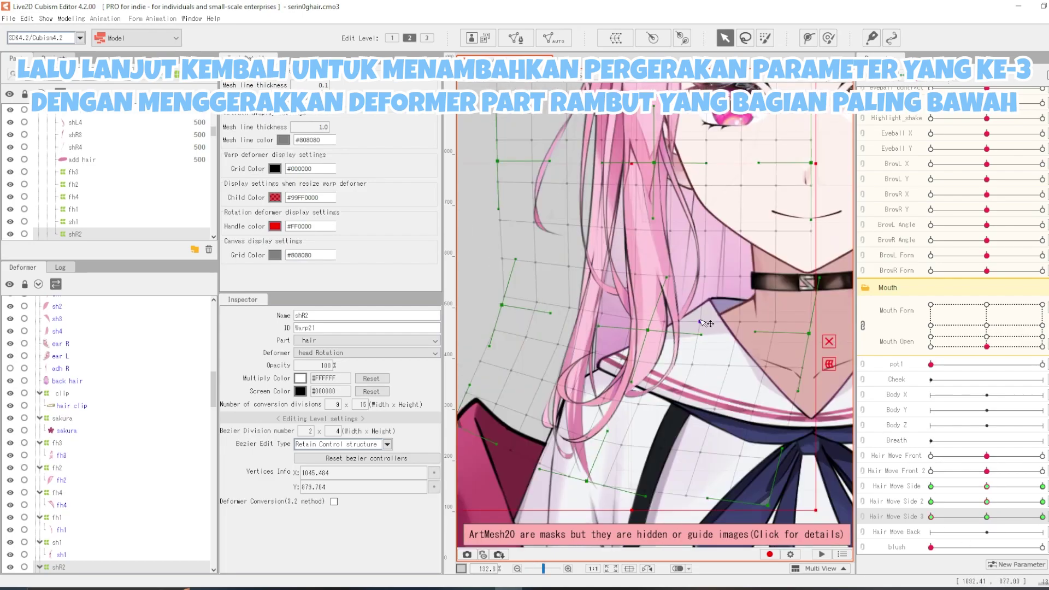
click(726, 366)
scroll(726, 366, down, 5)
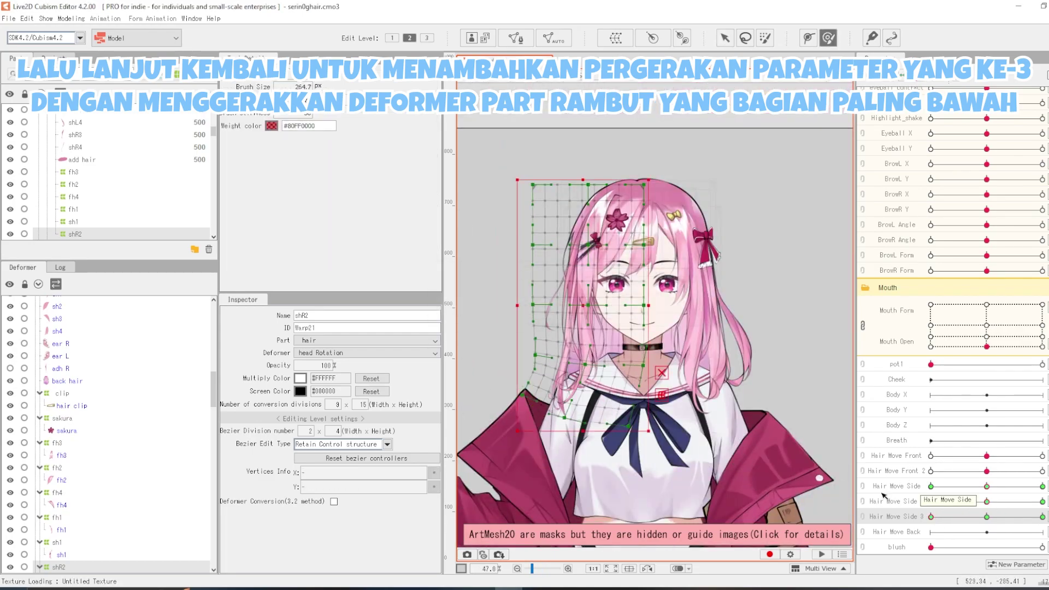
click(790, 383)
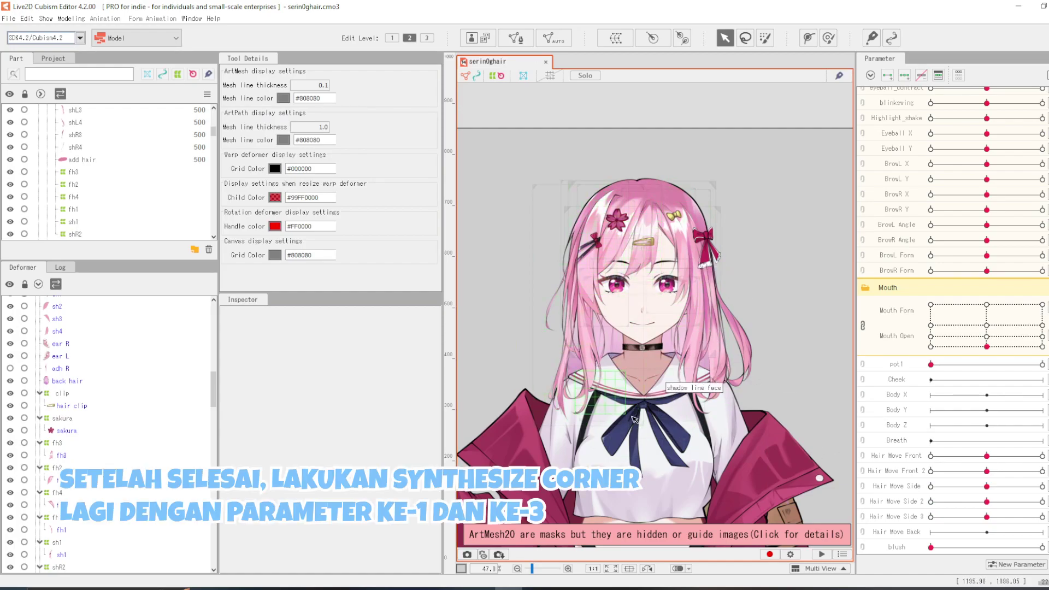
Synthesize all four corners of Hair Move Side and Hair Move Side 3 for the shR2 deformer from the default value.
click(646, 432)
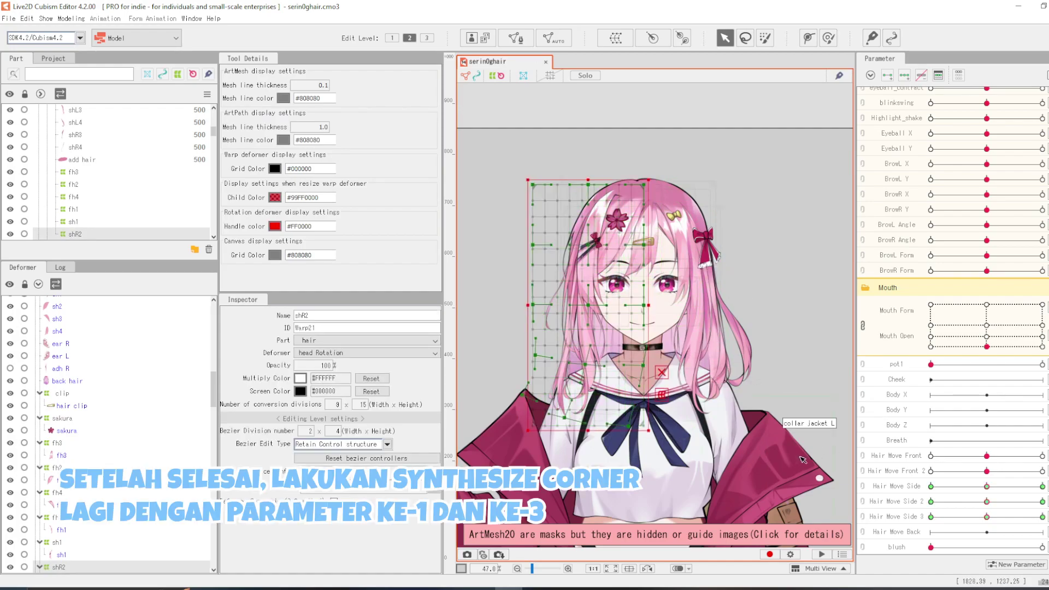
key(ctrl+4)
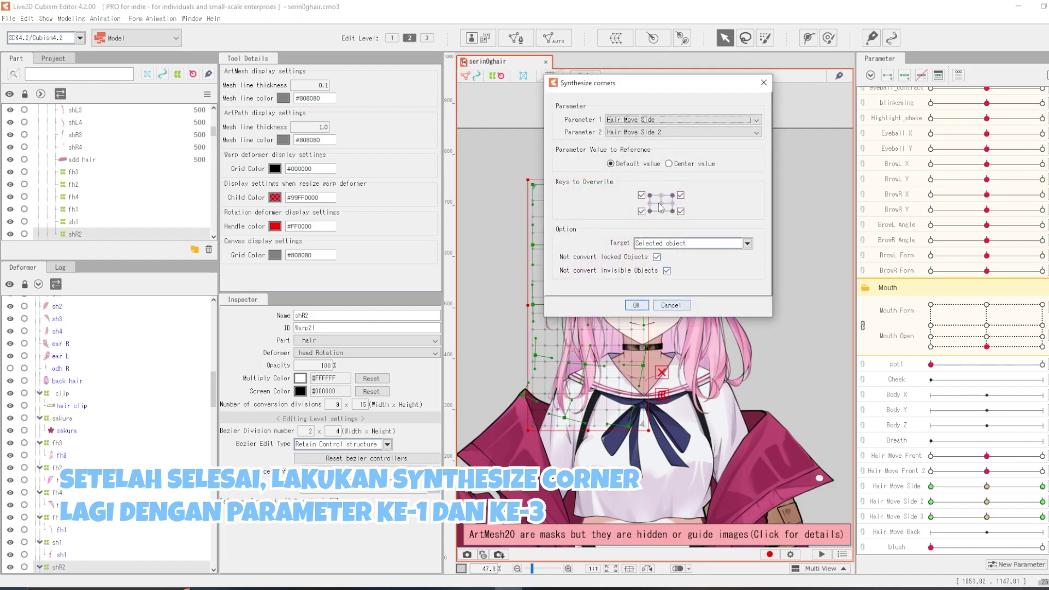
click(677, 132)
click(655, 146)
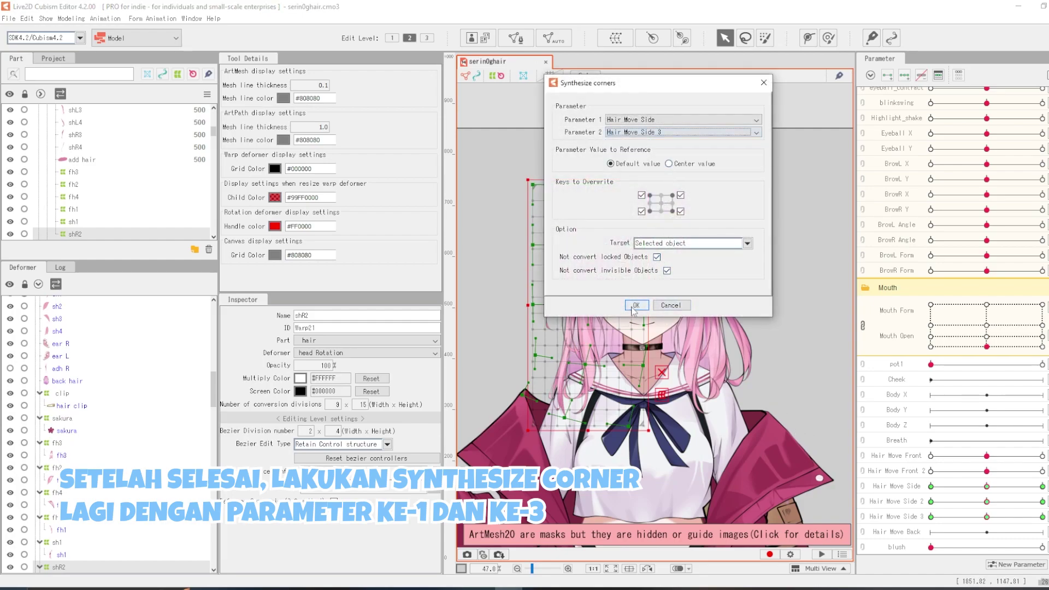
click(635, 304)
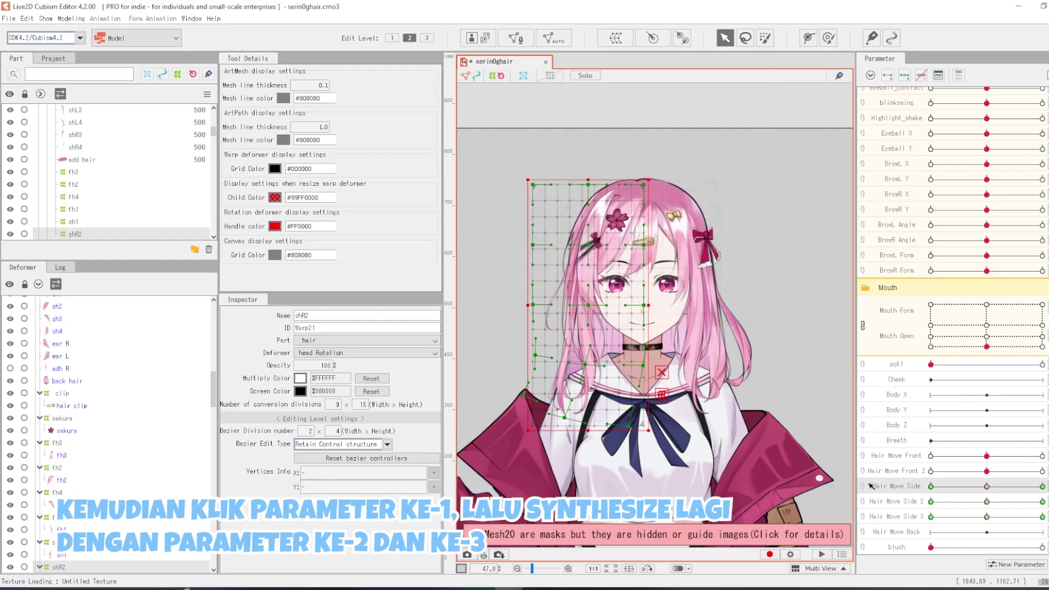
Synthesize all four corners of Hair Move Side 2 and Hair Move Side 3 for the shR2 deformer from the default value.
key(ctrl+shift+c)
click(636, 119)
click(633, 137)
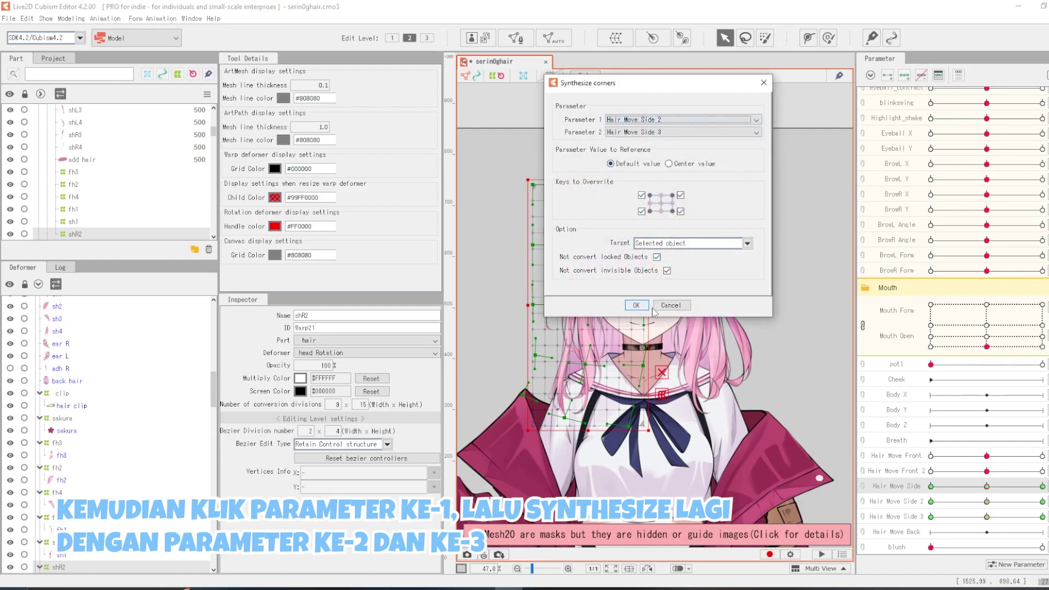
click(636, 305)
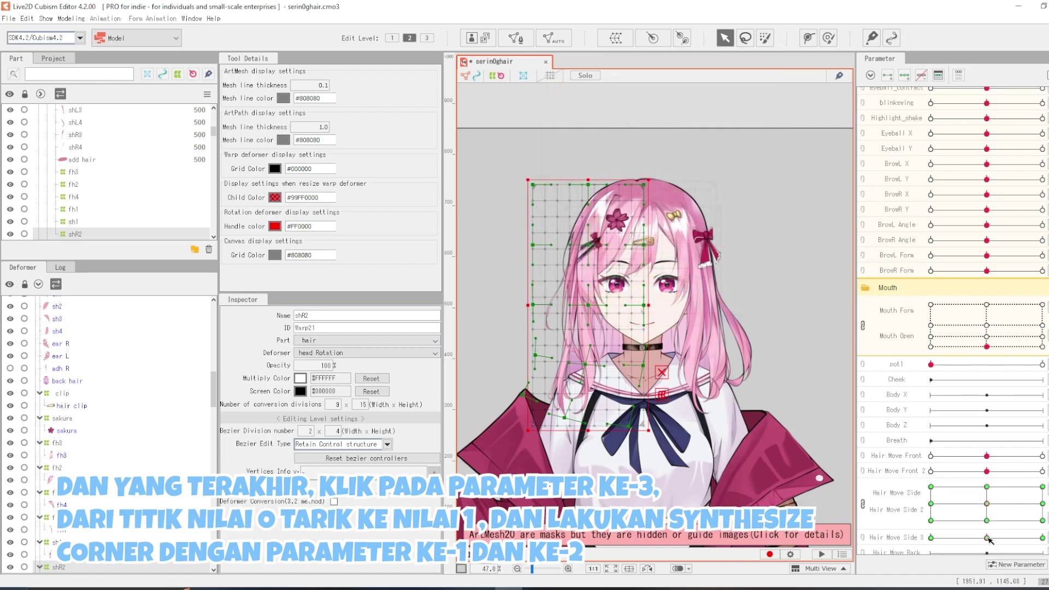
With Hair Move Side 3 at its maximum, synthesize the corners of Hair Move Side and Hair Move Side 2 for shR2.
drag(987, 538, 1041, 537)
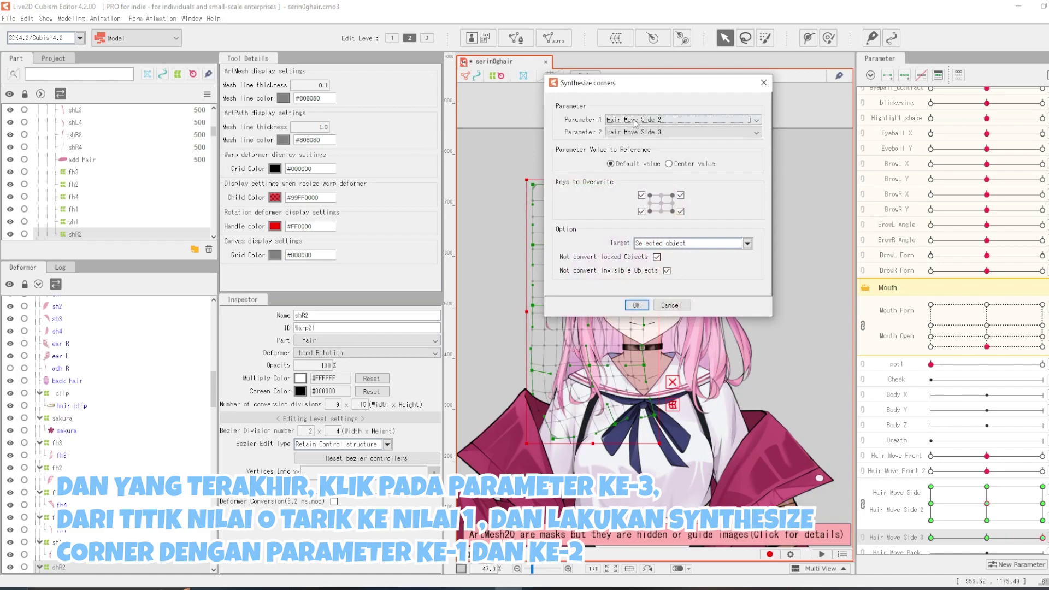
click(634, 121)
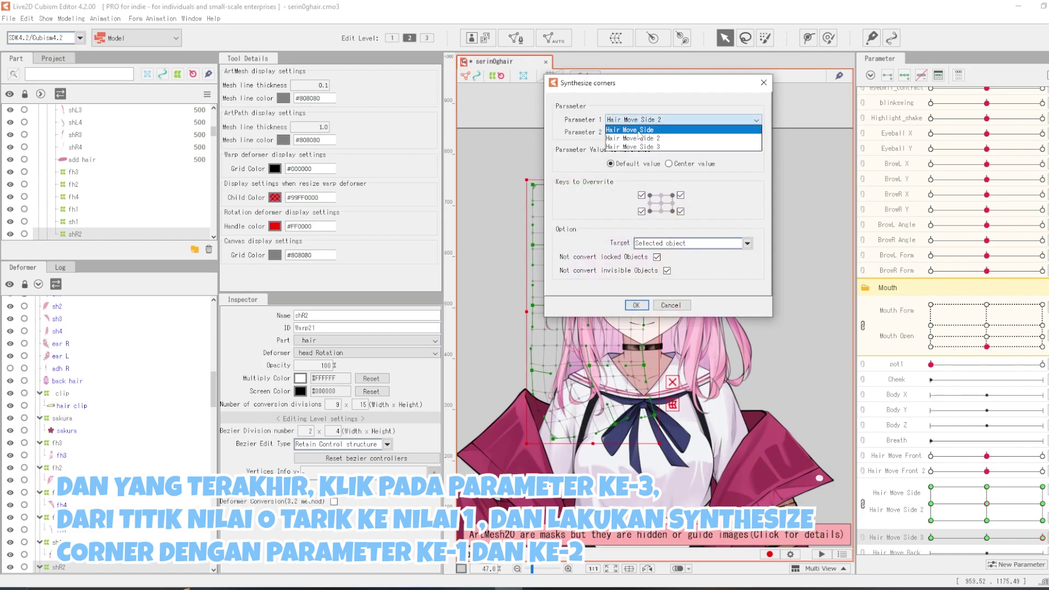
click(638, 131)
click(642, 132)
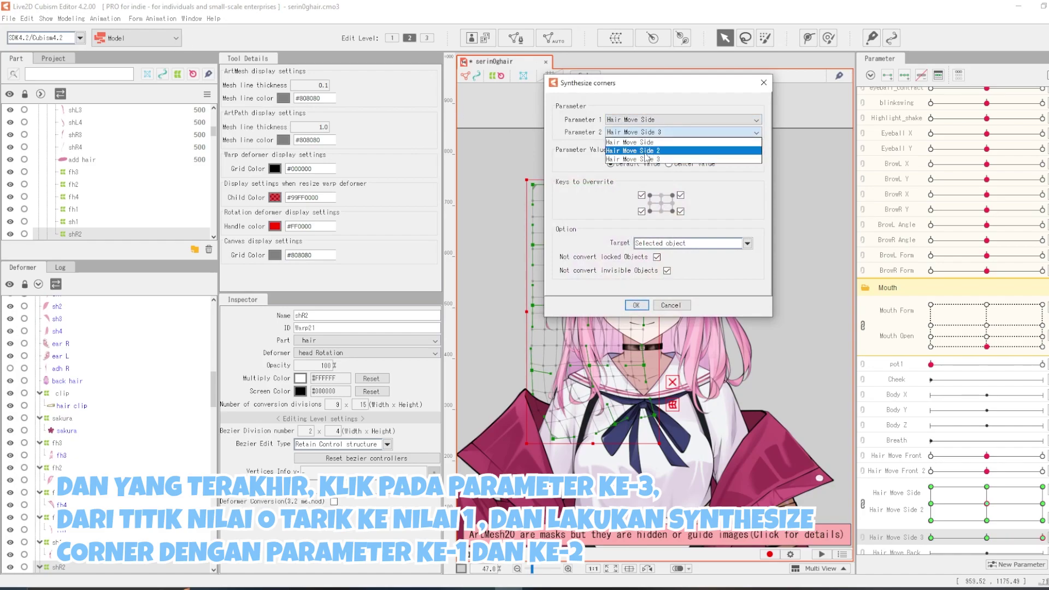
click(646, 151)
click(646, 305)
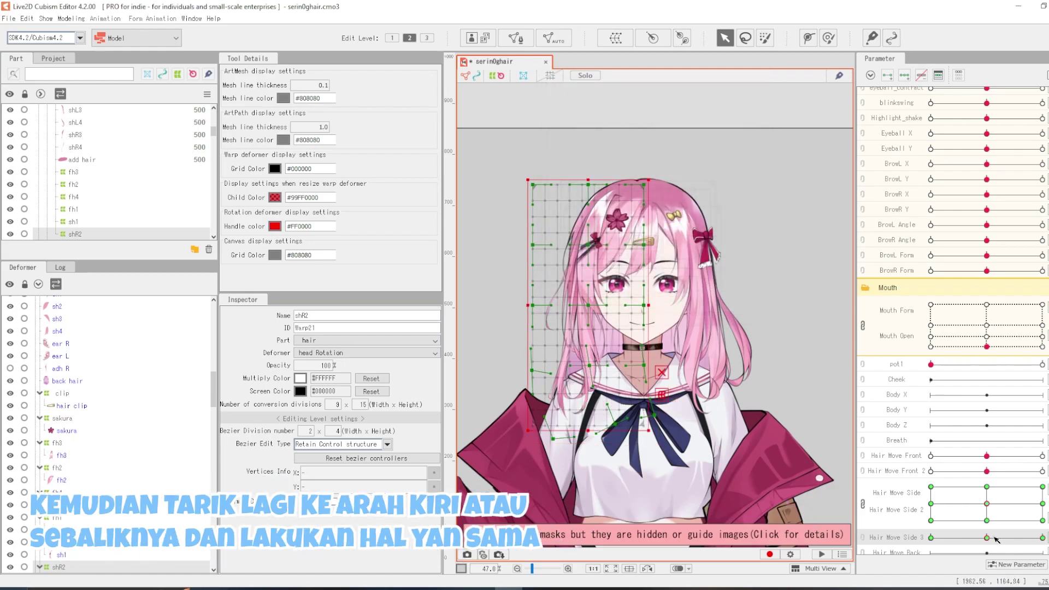
With Hair Move Side 3 at its minimum, synthesize the corners of Hair Move Side and Hair Move Side 2 for shR2.
drag(993, 540, 767, 499)
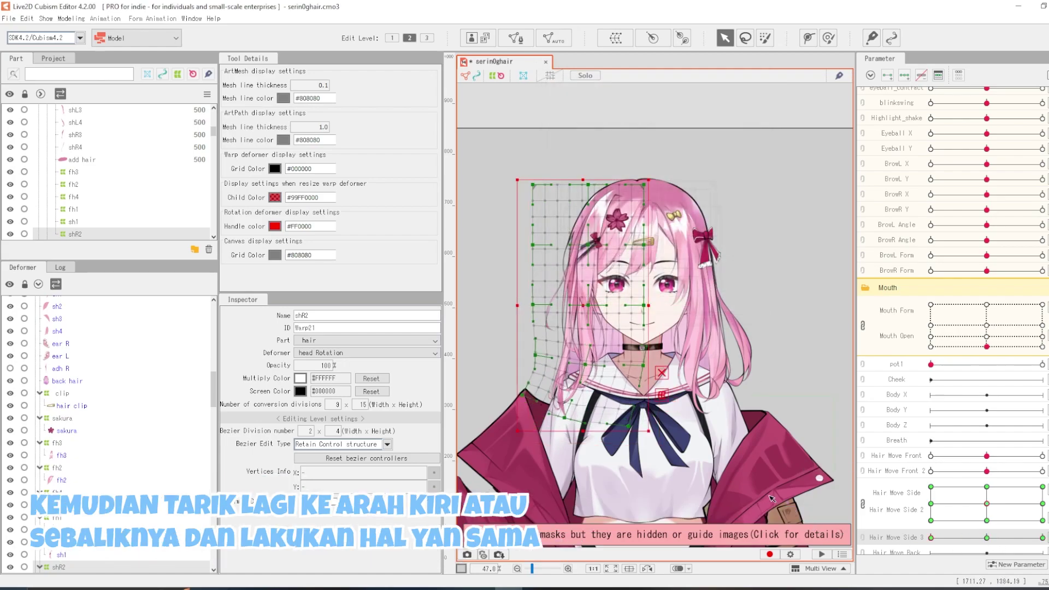
key(ctrl+4)
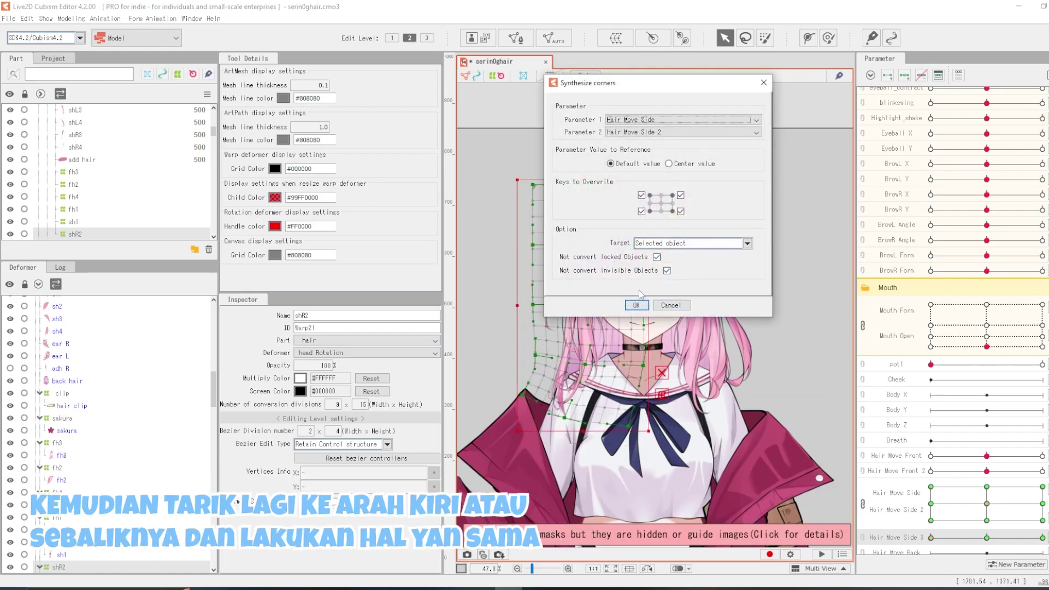
click(636, 304)
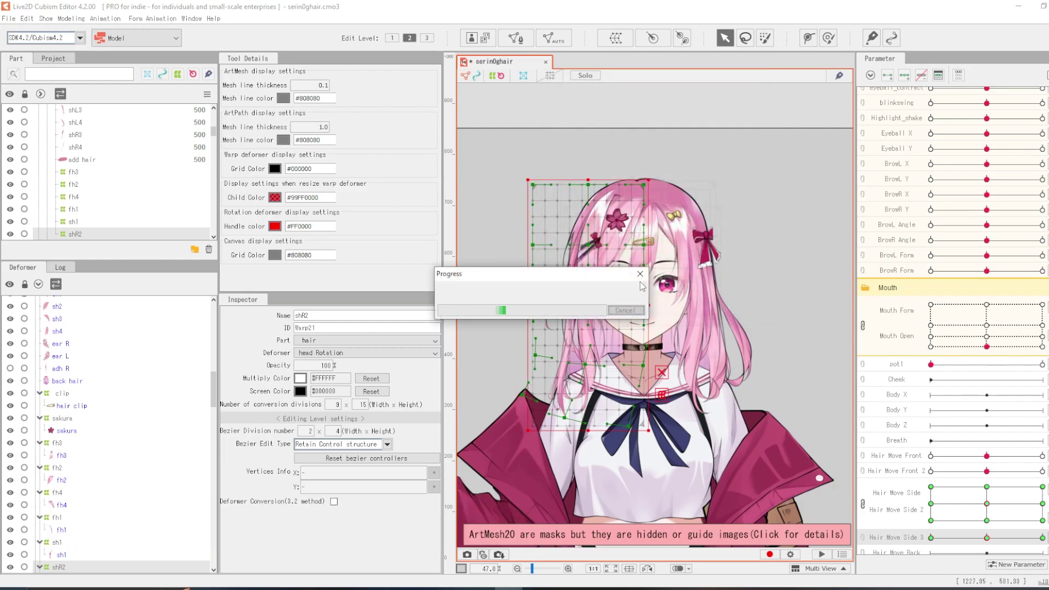
Open the physics settings and examine how the long side strand sways with the side hair group's three outputs.
click(65, 19)
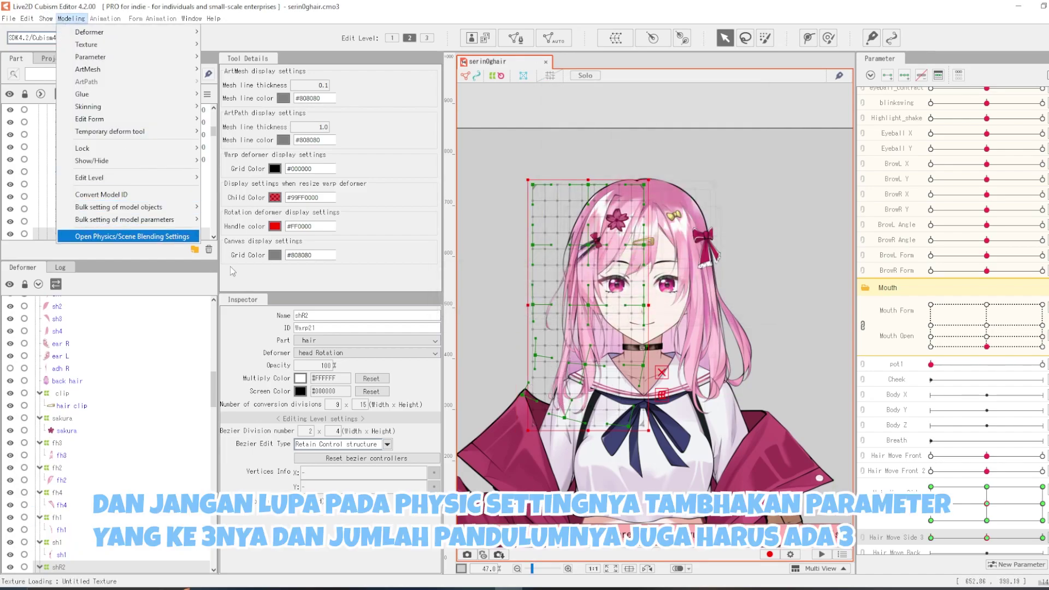
click(164, 235)
scroll(648, 308, up, 5)
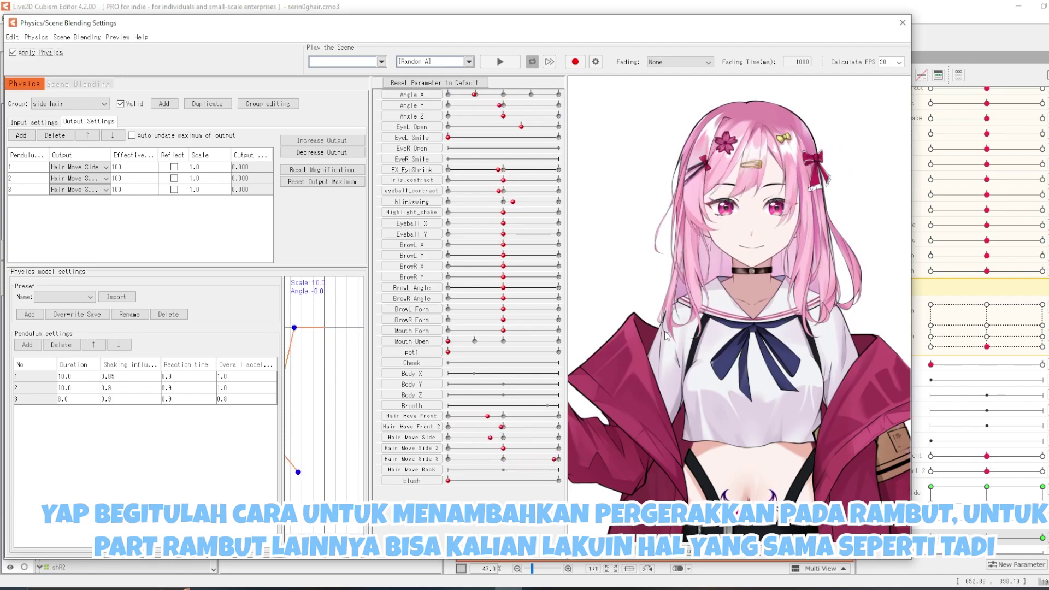
scroll(659, 326, up, 5)
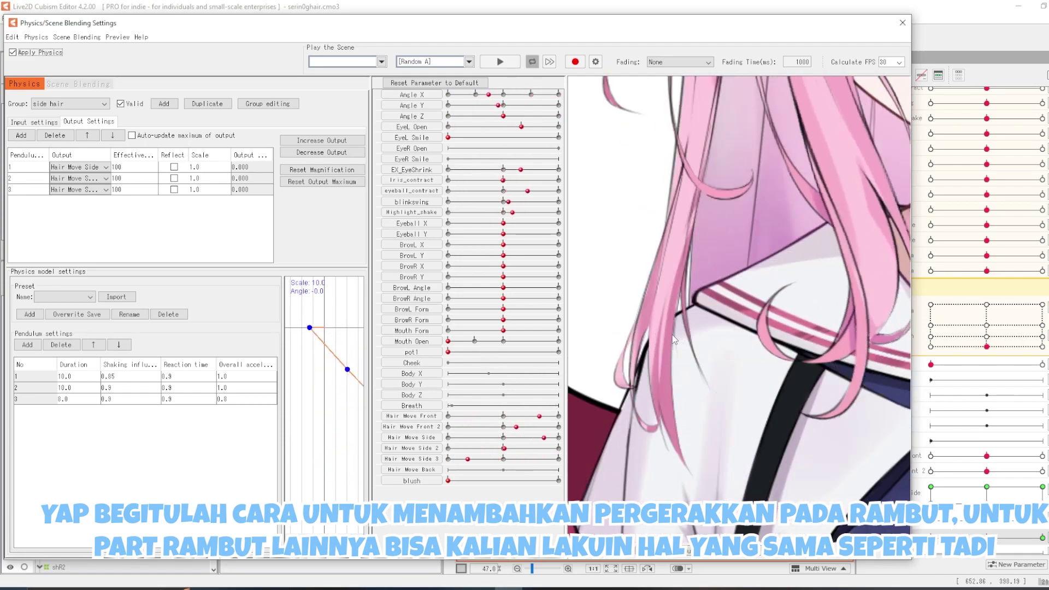
scroll(598, 308, down, 3)
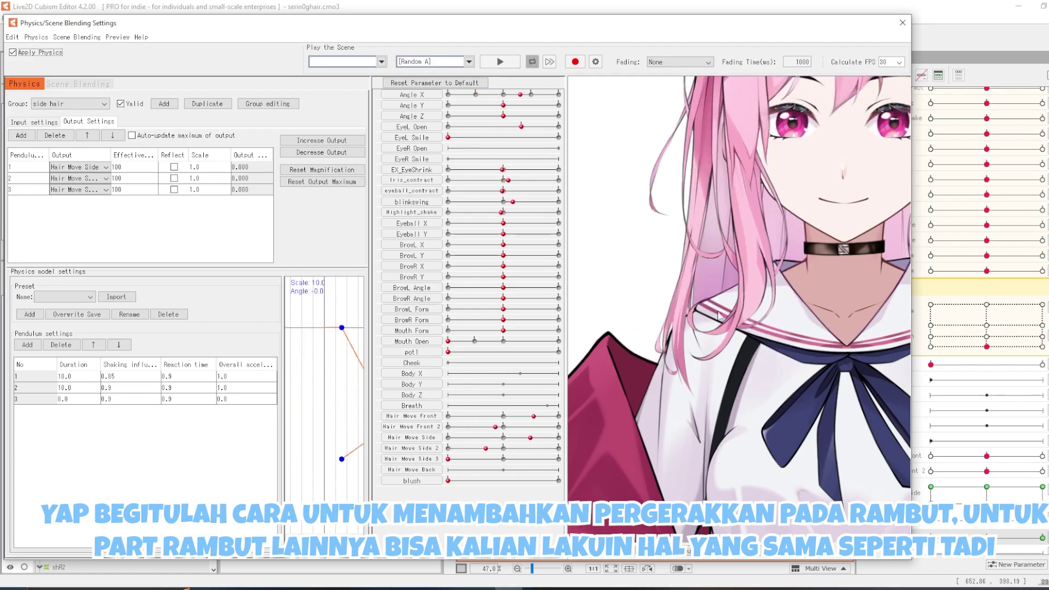
scroll(699, 304, down, 2)
scroll(699, 304, down, 3)
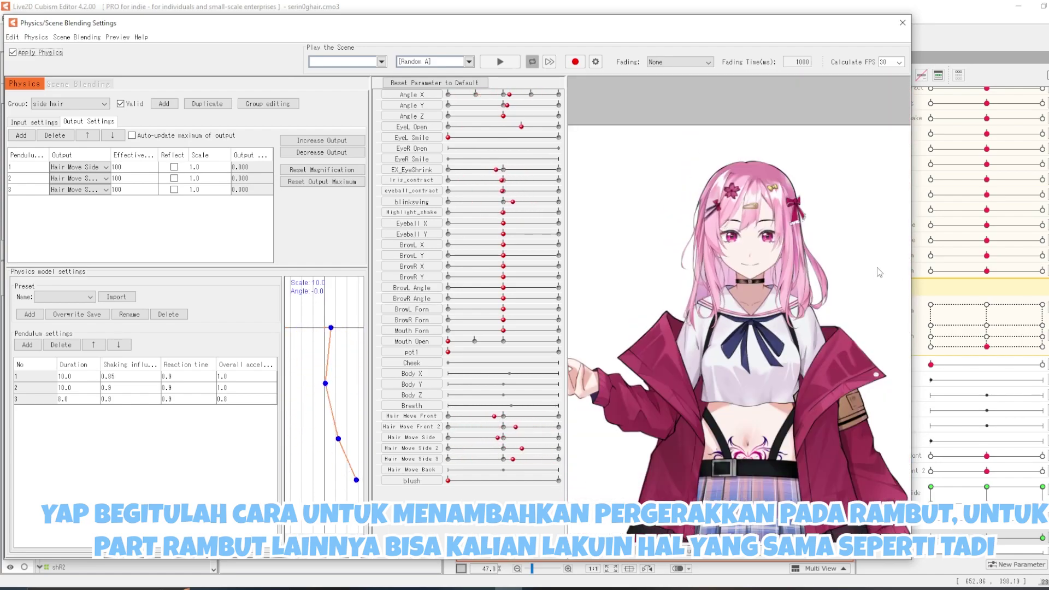
click(900, 22)
Paste a copy of the shR2 deformer under a new rotation deformer, reflect it, and move it to the opposite side of the head.
scroll(561, 370, up, 3)
scroll(561, 370, down, 1)
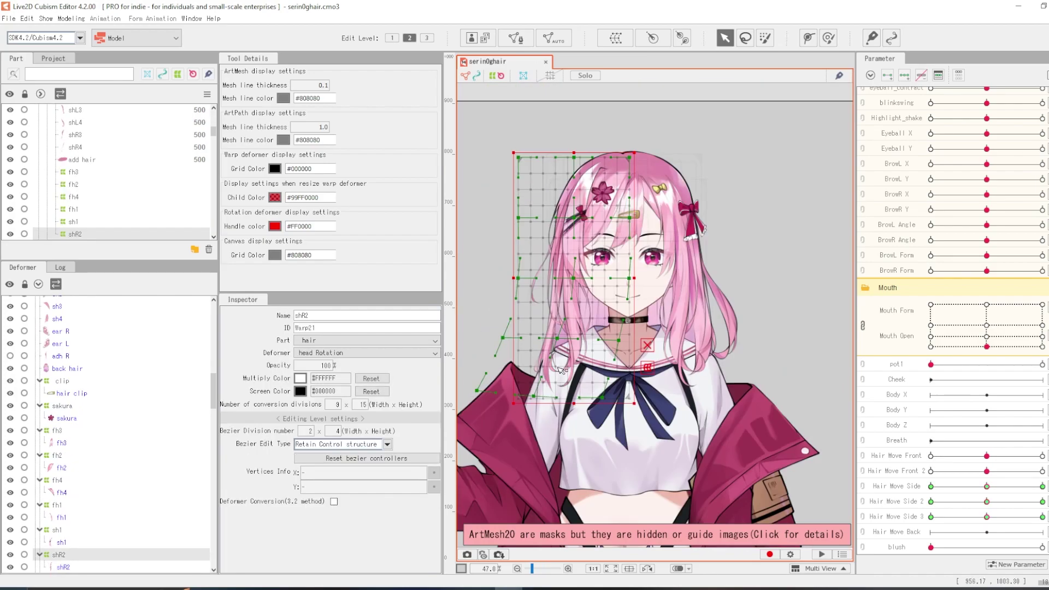
key(ctrl+v)
click(652, 37)
key(Return)
shift+click(604, 281)
scroll(604, 281, up, 2)
right_click(566, 293)
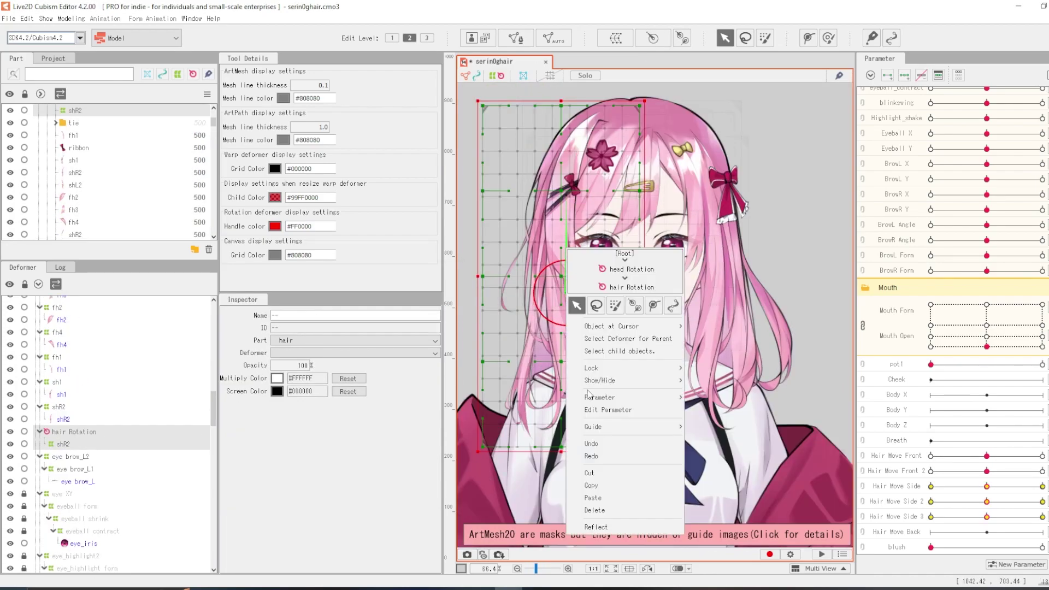
click(595, 526)
drag(561, 293, 719, 292)
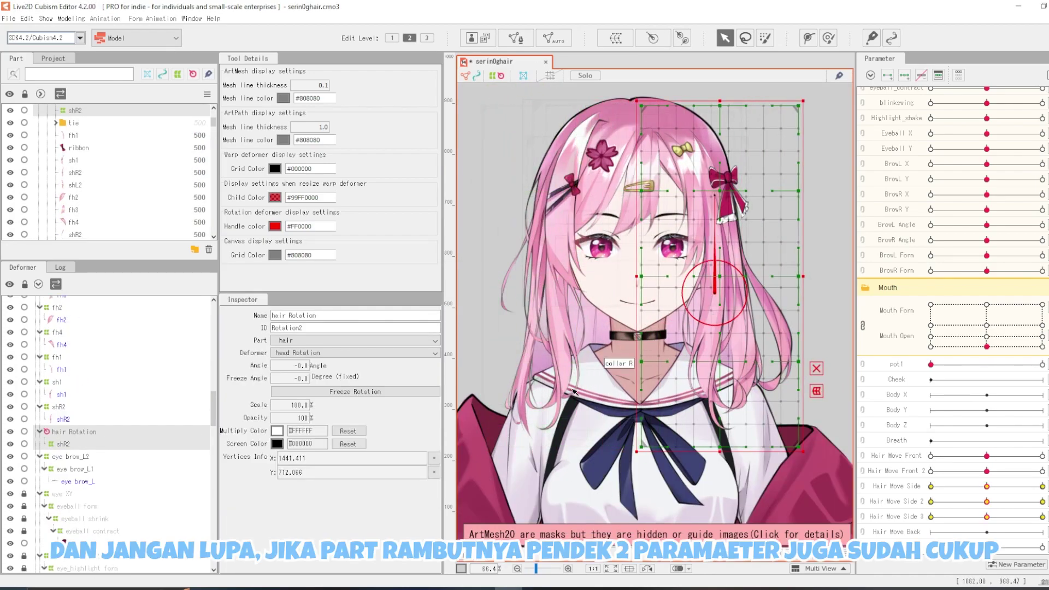
Remove the hair Rotation deformer from the mirrored shR2 copy and parent the shL2 strand to that copy.
click(488, 448)
shift+click(134, 432)
scroll(767, 269, up, 2)
click(119, 432)
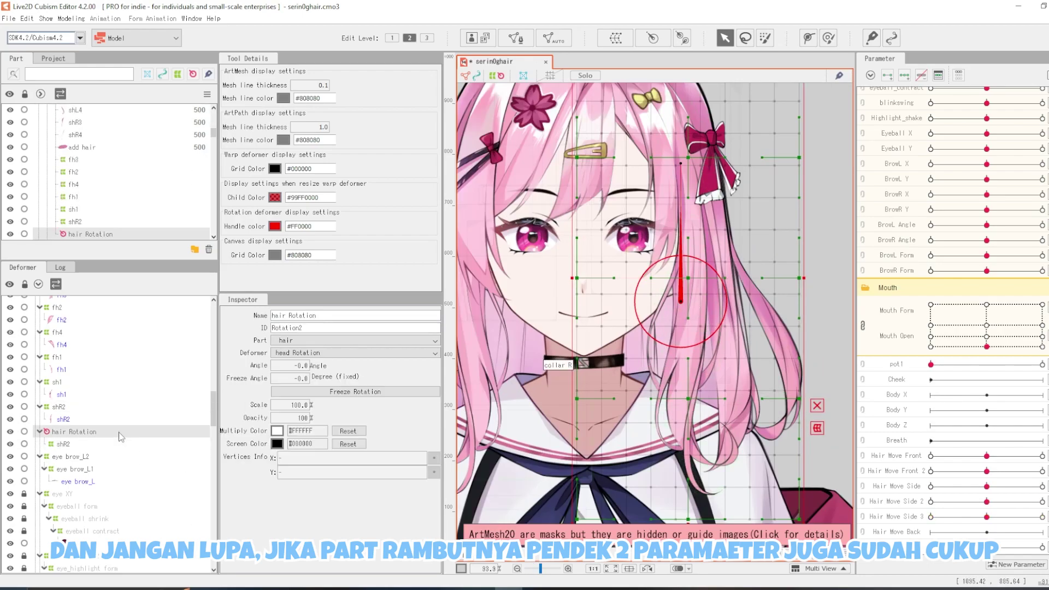
click(697, 349)
drag(81, 304, 57, 429)
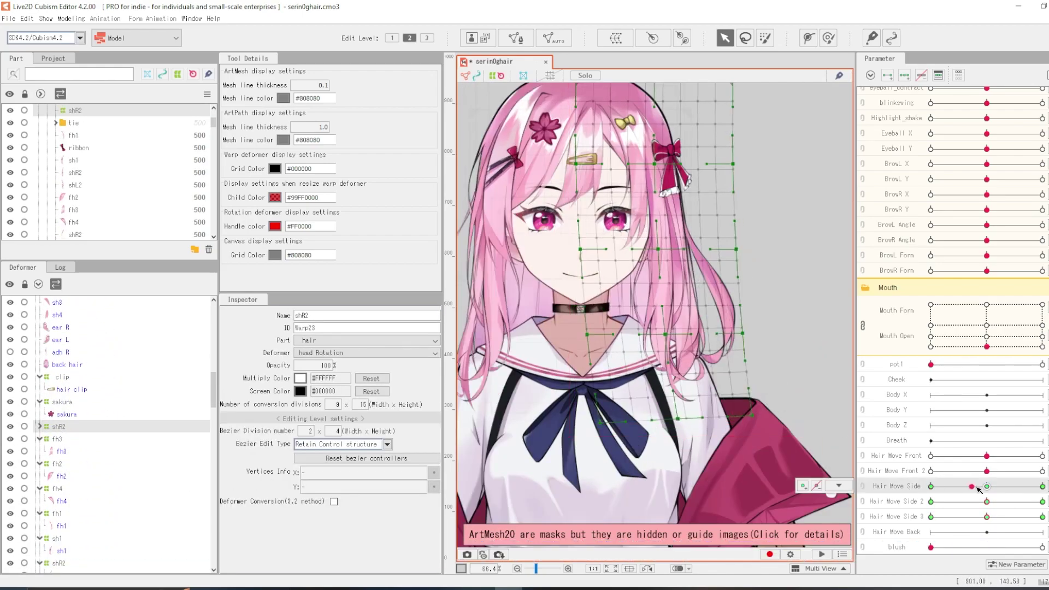
Check the mirrored strand on Hair Move Side and Hair Move Side 2, and preview its swaying in the physics settings.
mouse_move(973, 485)
mouse_down()
mouse_move(1008, 485)
mouse_move(987, 485)
mouse_up()
drag(986, 501, 961, 500)
click(71, 18)
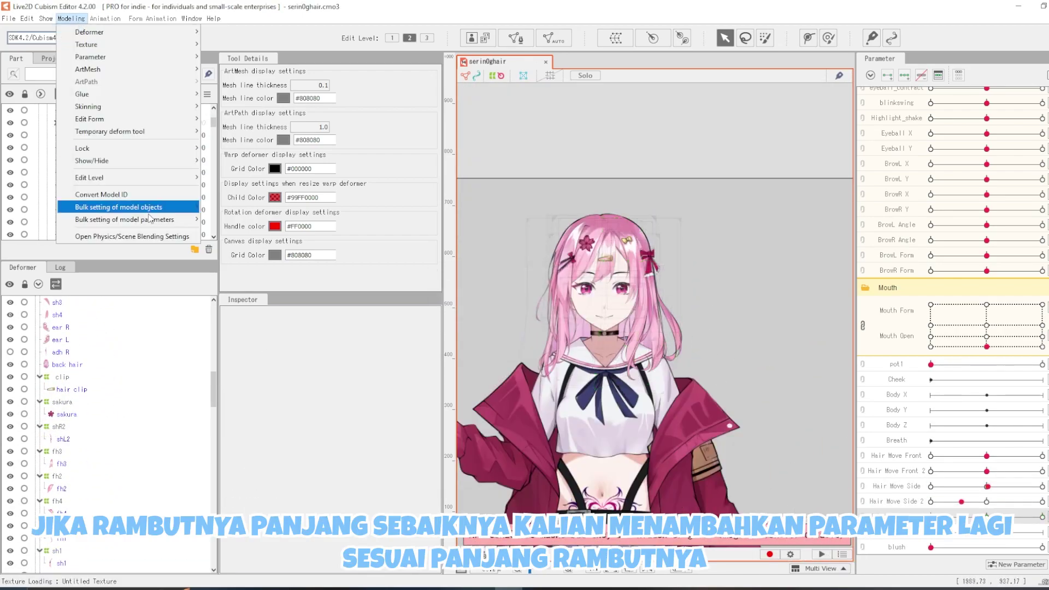
click(93, 237)
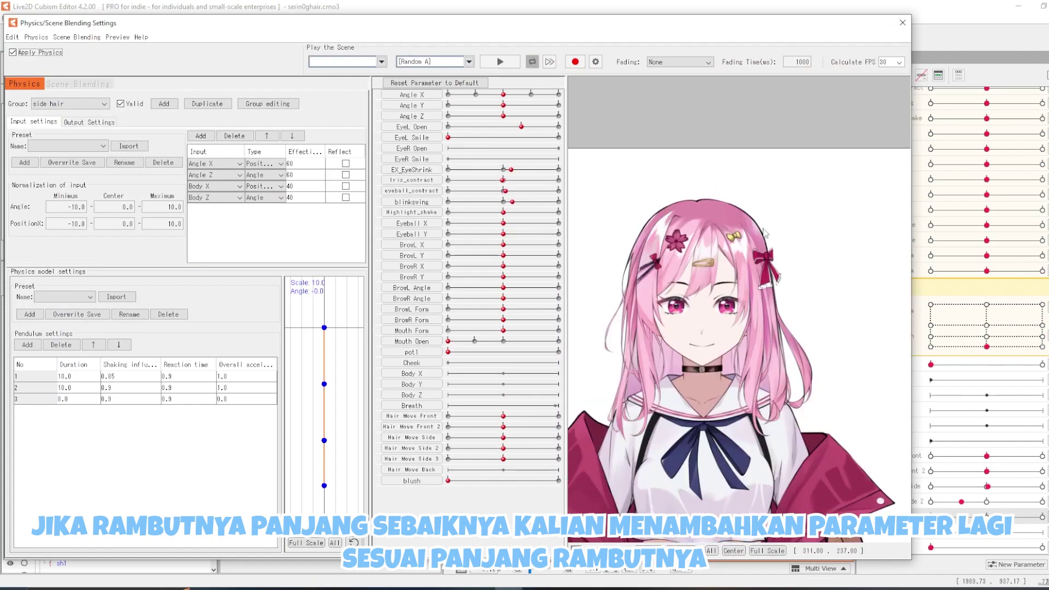
drag(719, 360, 795, 371)
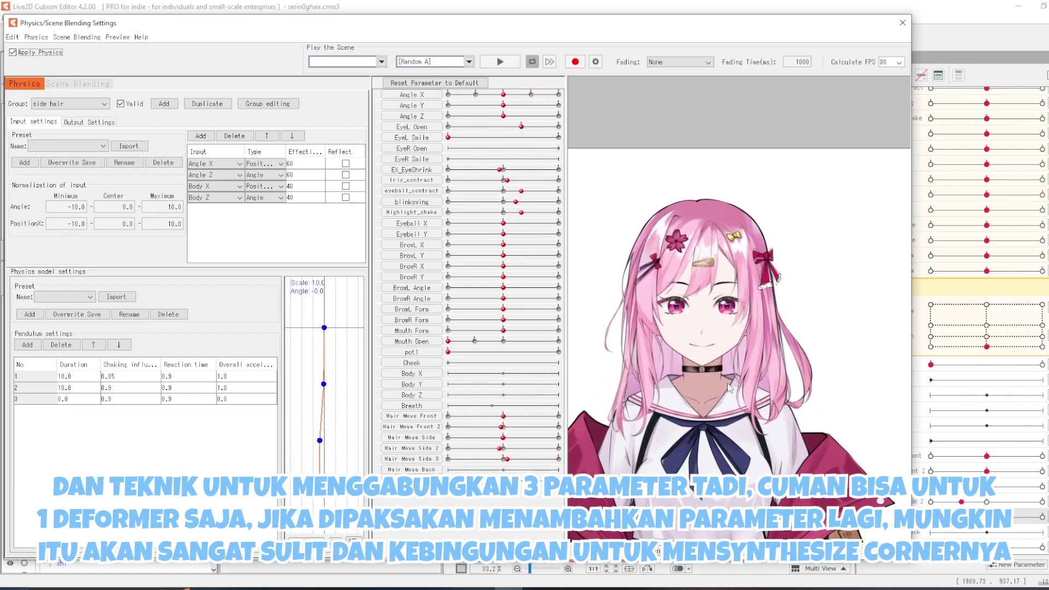
drag(727, 387, 896, 437)
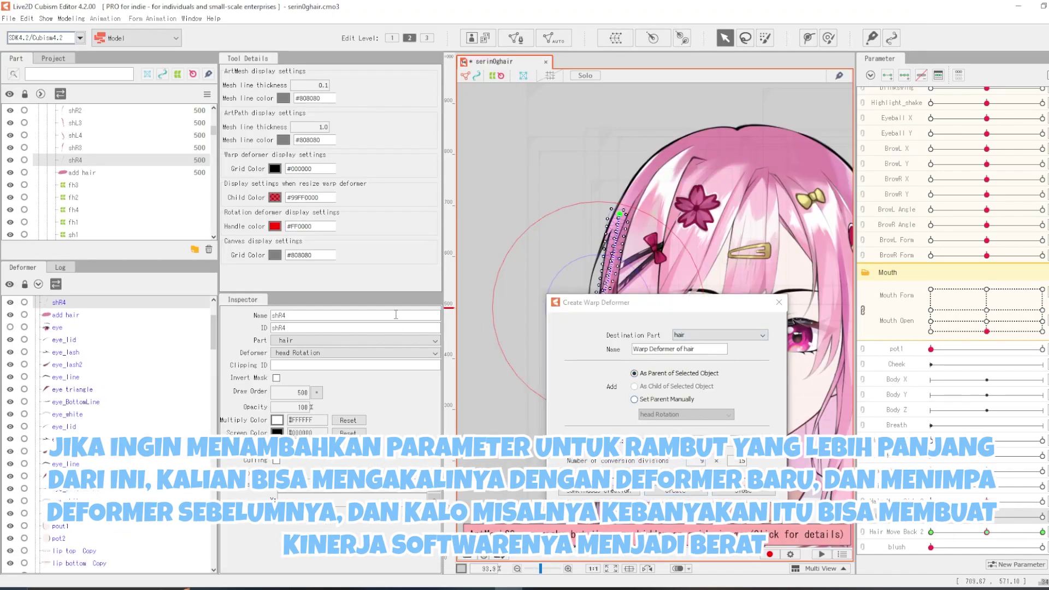
Create a parent warp deformer named shR4 for the shR4 strand in the hair part.
double_click(680, 348)
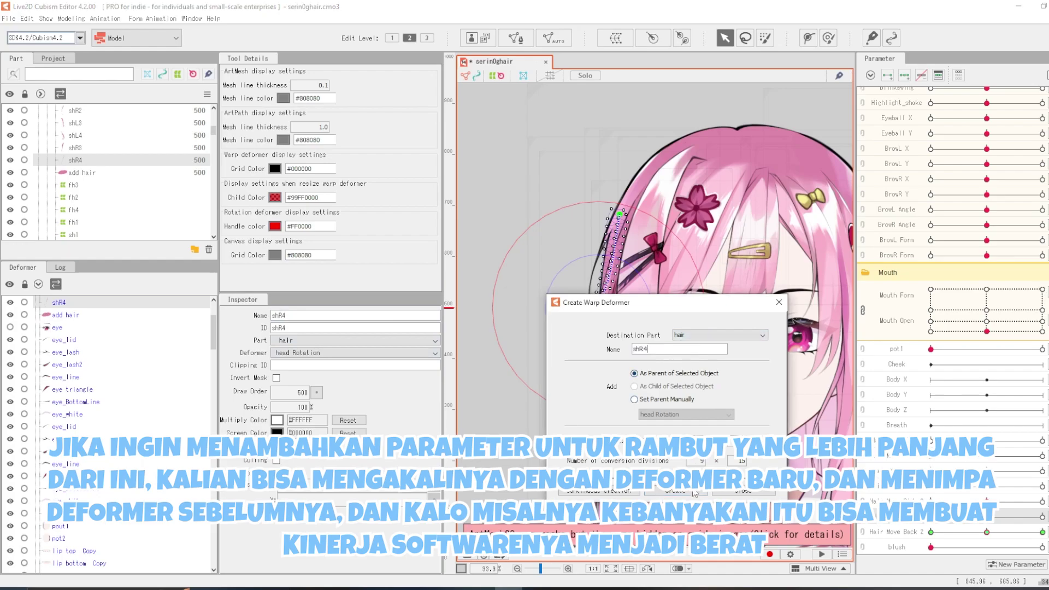
text(shR4)
click(675, 491)
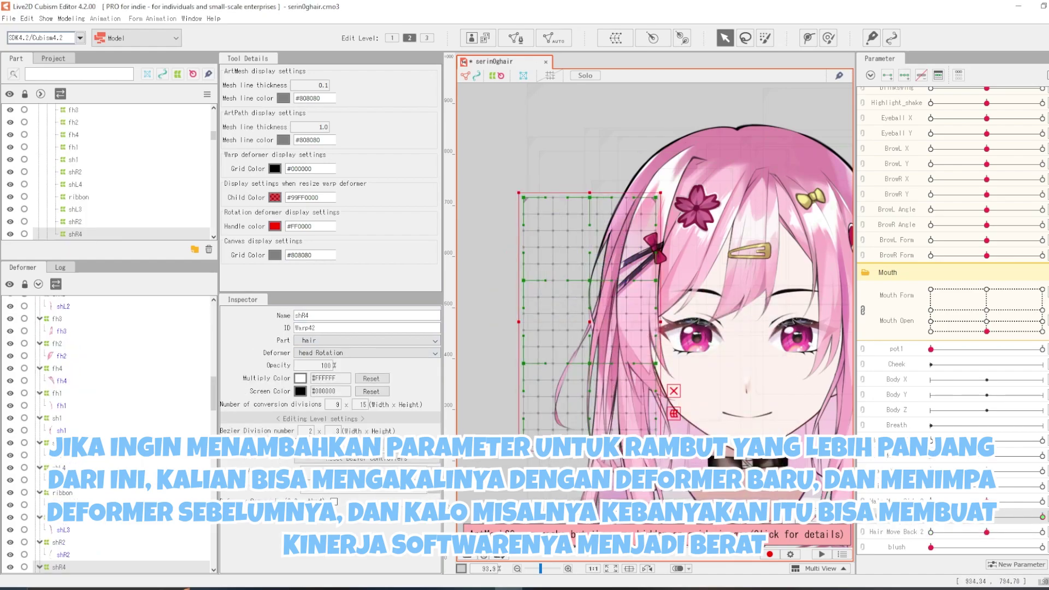
Check the shR4 warp deformer at the low end of Hair Move Back and open the physics settings.
drag(986, 516, 930, 516)
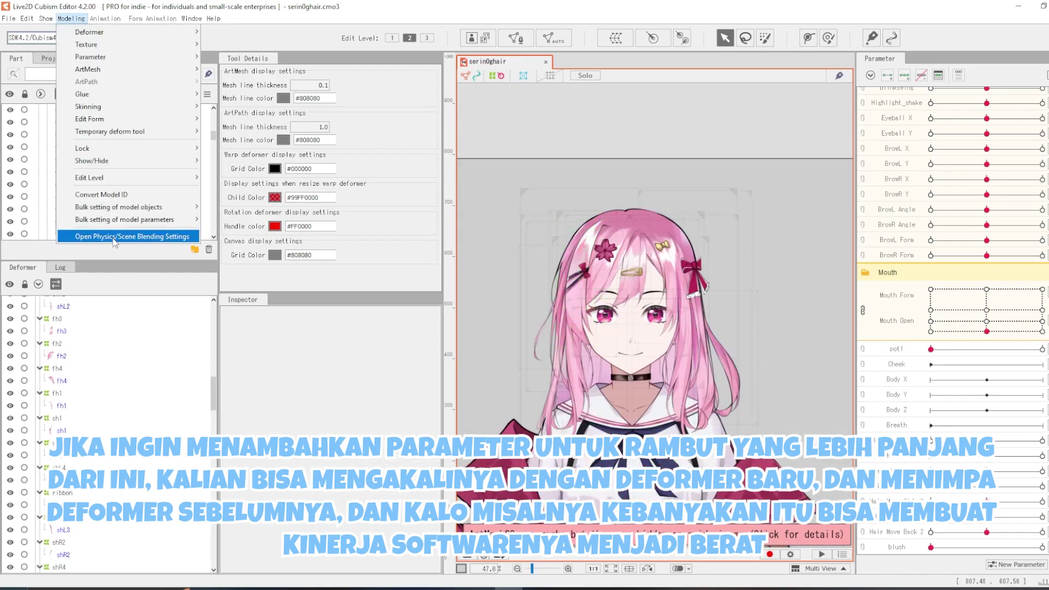
click(126, 237)
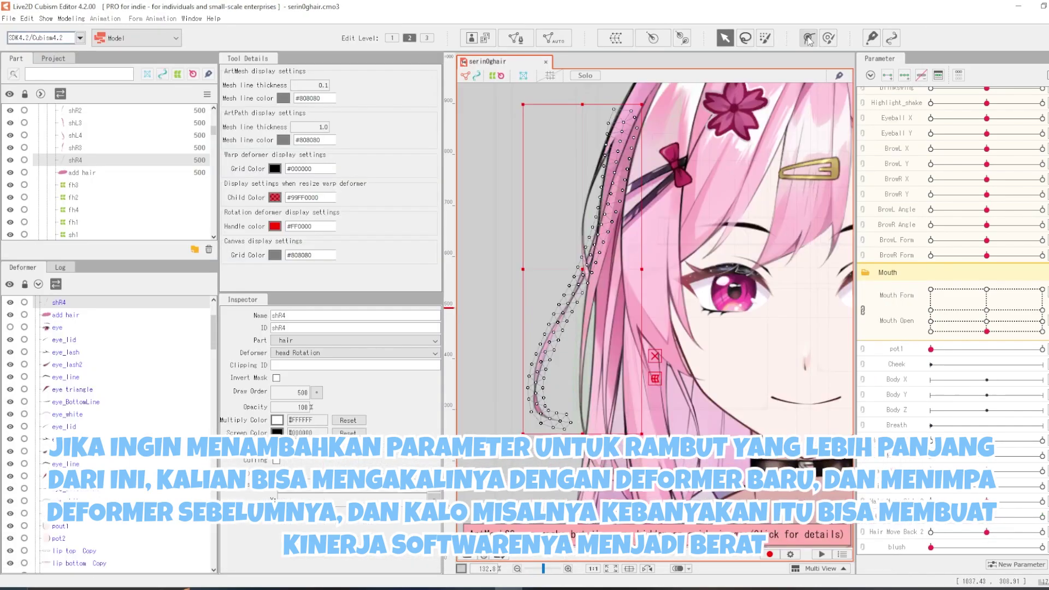
Add a six-point deform path along the shR4 strand from its root to the curled tip.
click(807, 38)
click(624, 116)
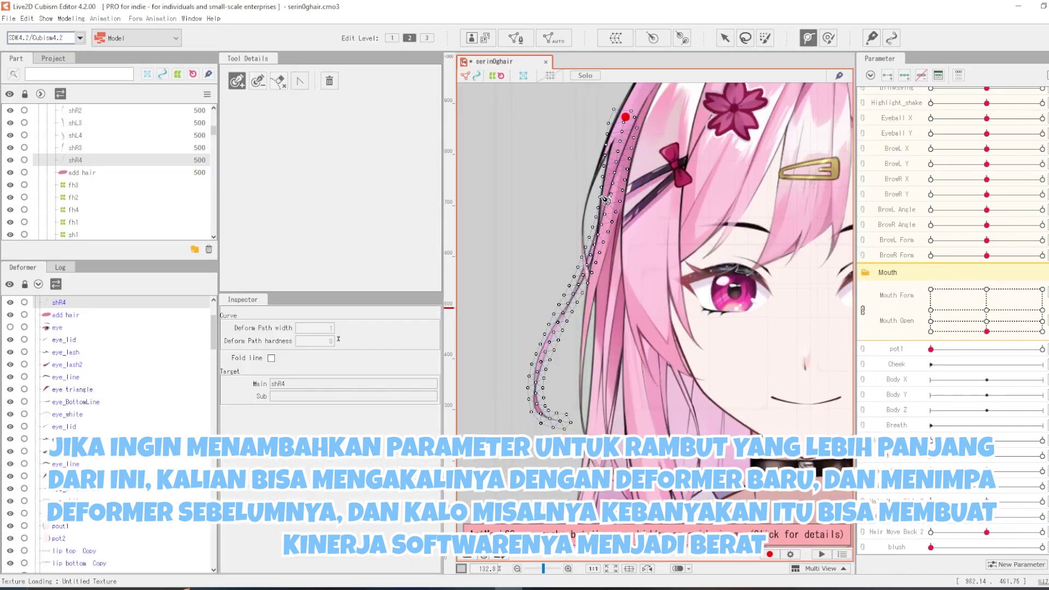
click(596, 248)
click(542, 345)
click(534, 391)
click(542, 415)
click(560, 423)
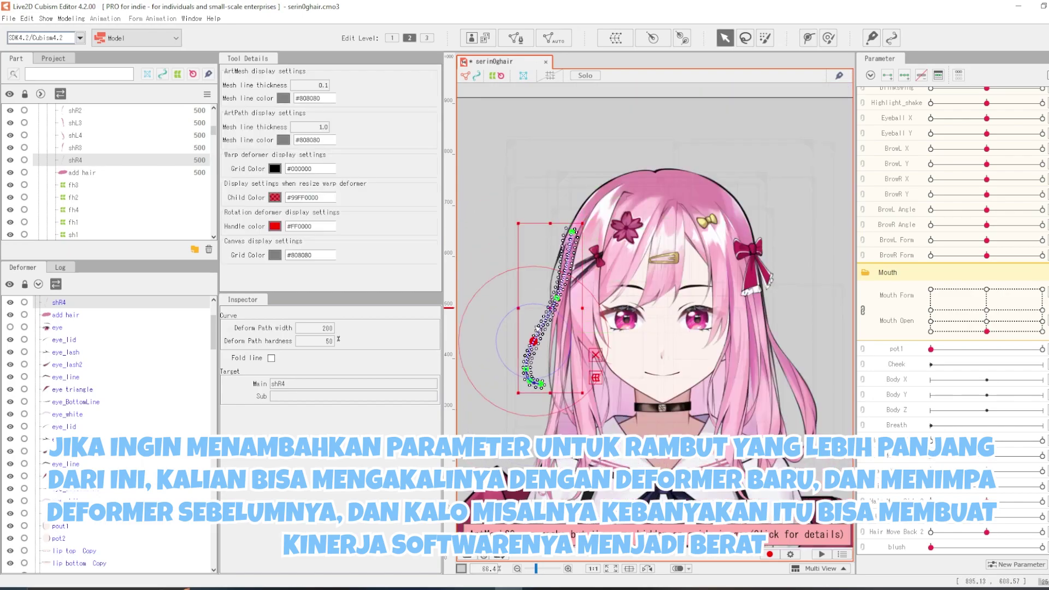
scroll(537, 327, up, 2)
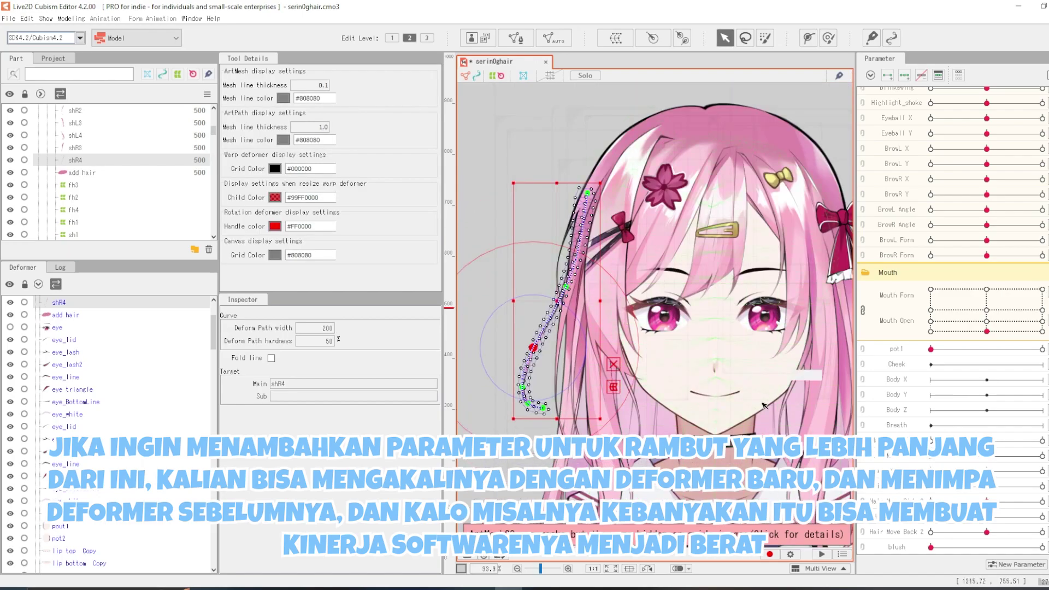
scroll(613, 344, down, 3)
scroll(612, 345, up, 1)
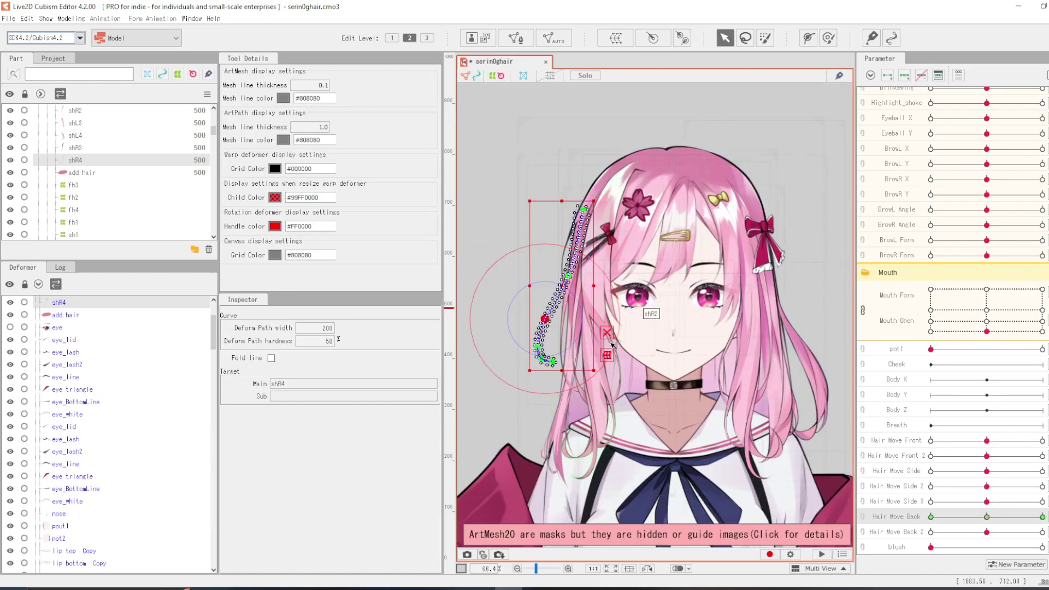
Bend the lower part and tip of the shR4 strand toward the face at the maximum key of Hair Move Back.
click(986, 517)
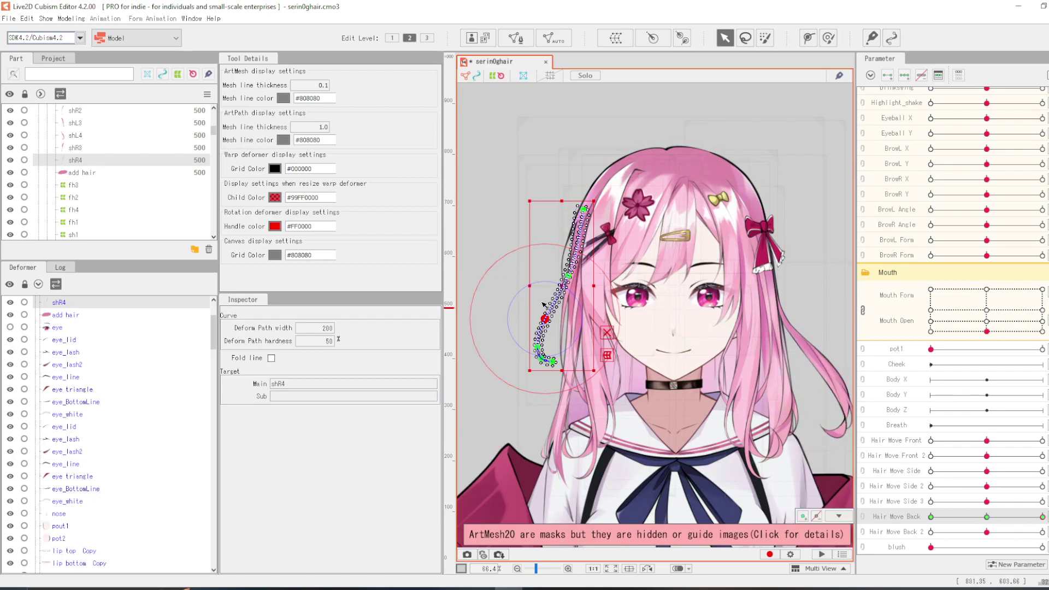
scroll(543, 304, up, 4)
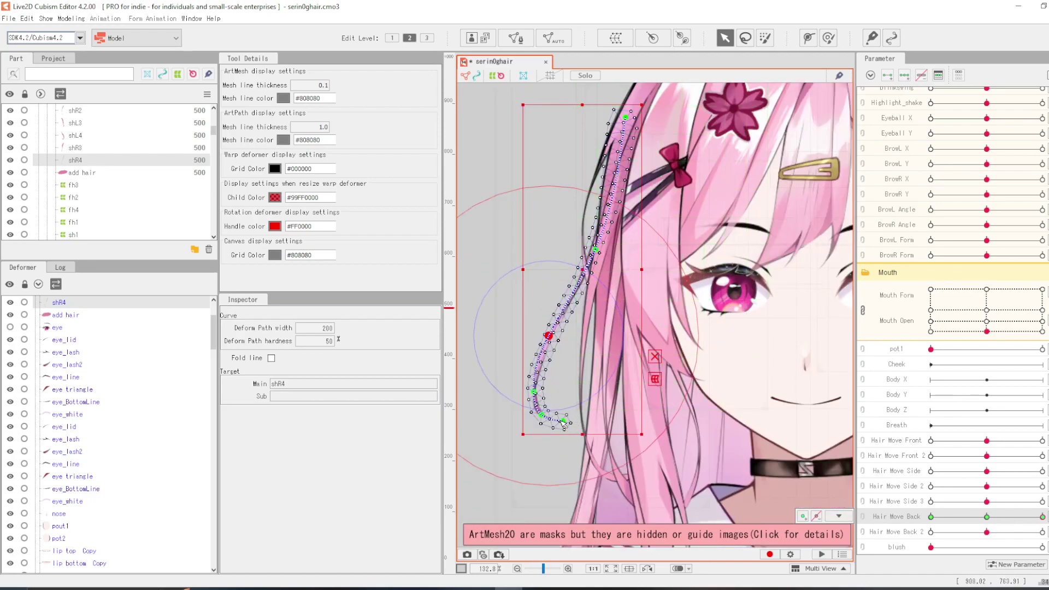
drag(563, 421, 572, 419)
drag(548, 335, 577, 338)
scroll(561, 339, down, 2)
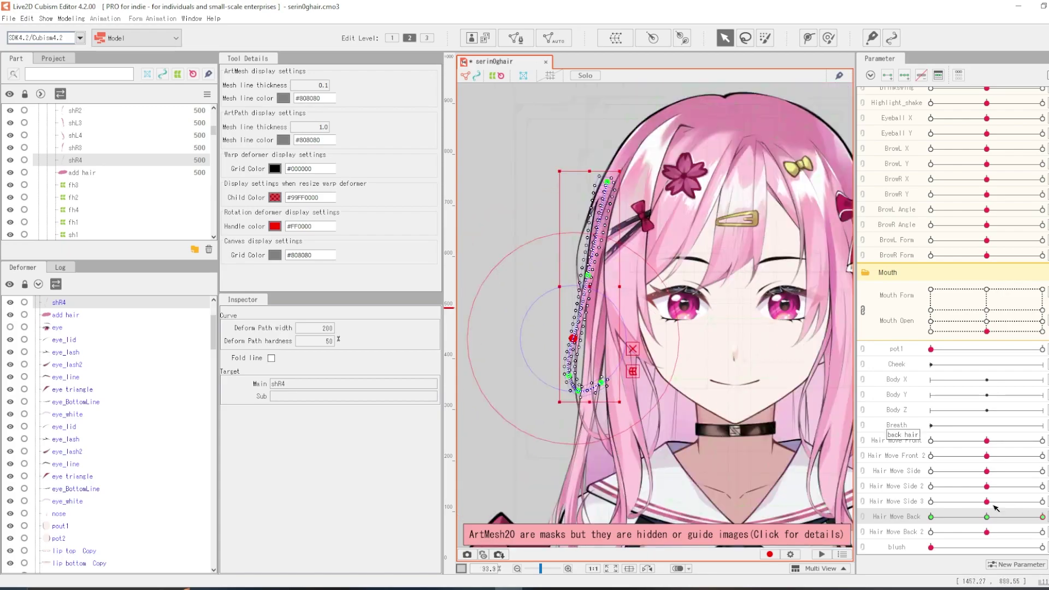
Swing the tip and lower part of the shR4 strand outward from the head at the minimum key of Hair Move Back.
click(931, 516)
scroll(543, 376, up, 2)
scroll(543, 376, down, 2)
drag(568, 391, 508, 393)
drag(567, 317, 552, 336)
drag(501, 374, 528, 371)
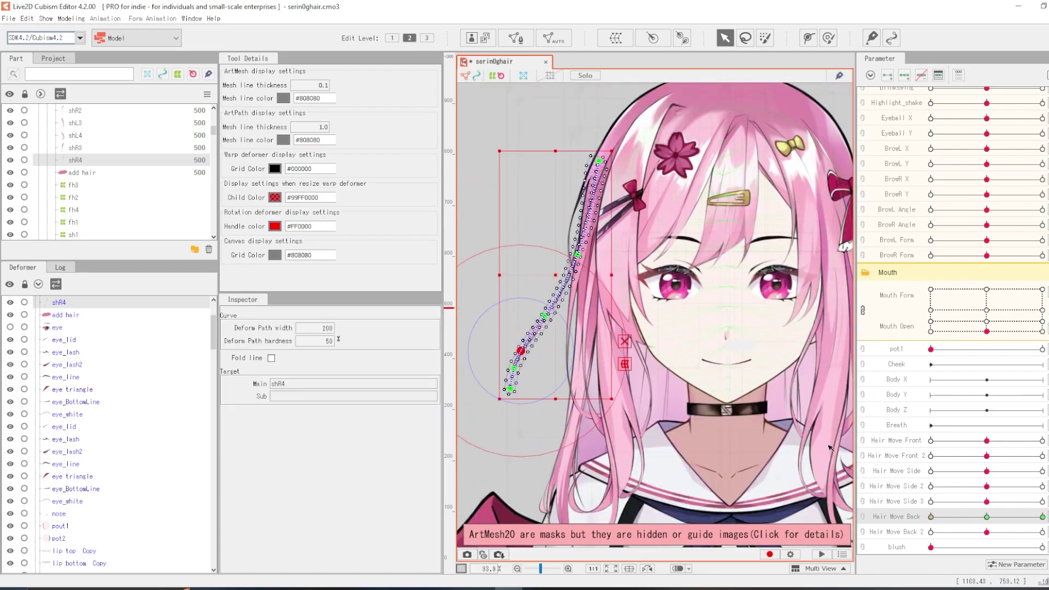
Check the shR4 strand's movement on the Hair Move Back parameter.
drag(931, 516, 890, 509)
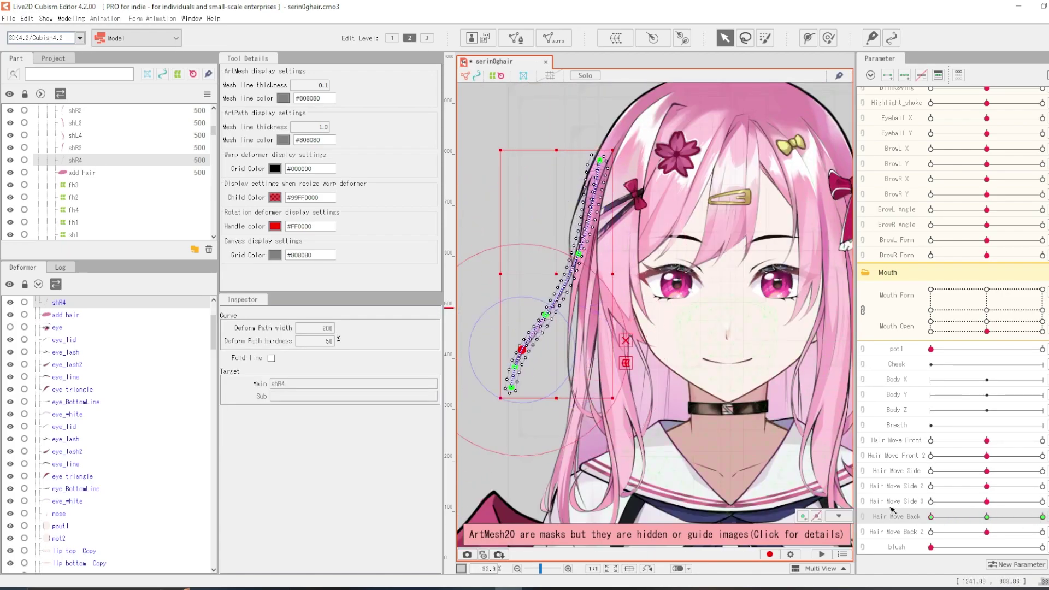
drag(725, 334, 742, 385)
drag(931, 516, 902, 514)
right_click(901, 513)
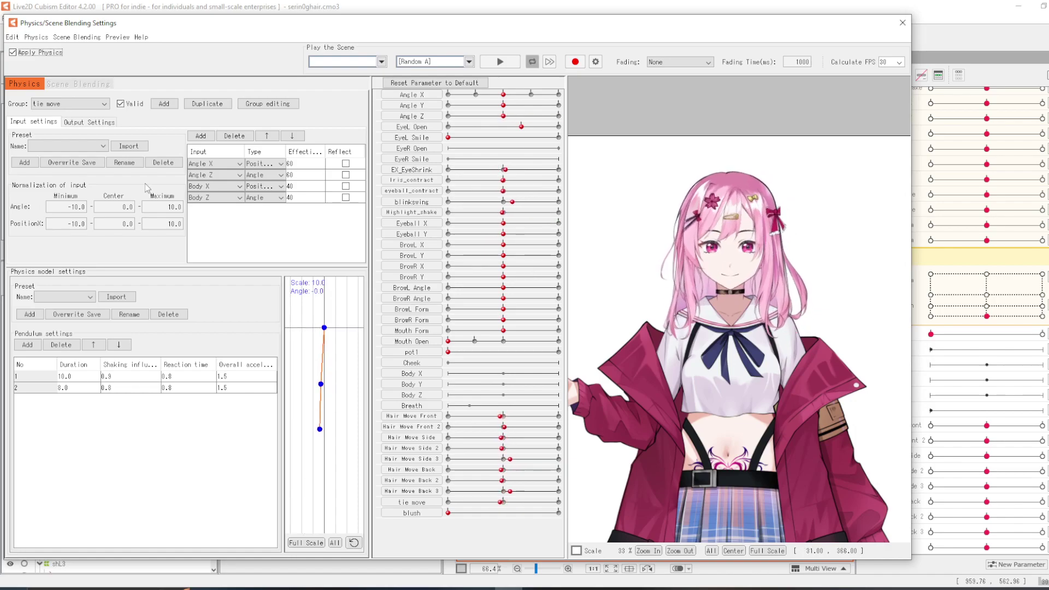
Set the input angle normalization to -30 minimum and 30 maximum for the front hair, side hair and back hair physics groups.
click(82, 104)
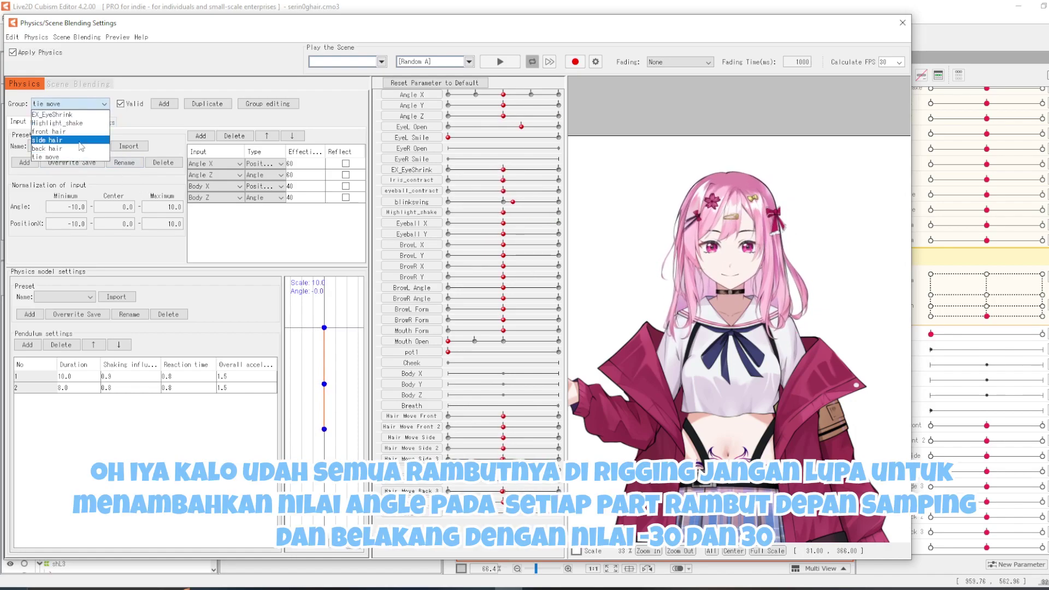
click(79, 131)
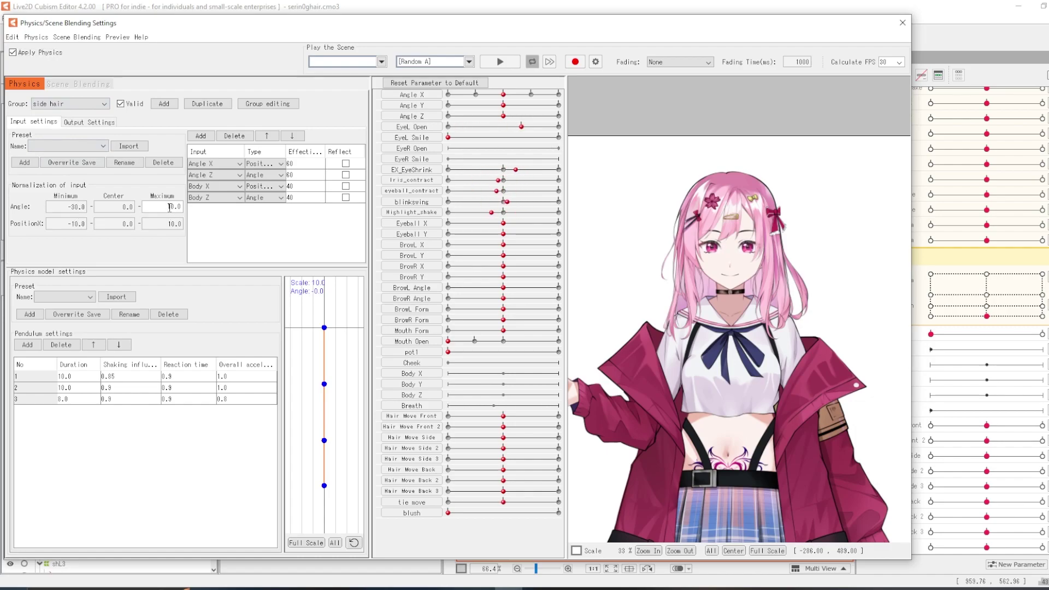
click(90, 107)
click(71, 136)
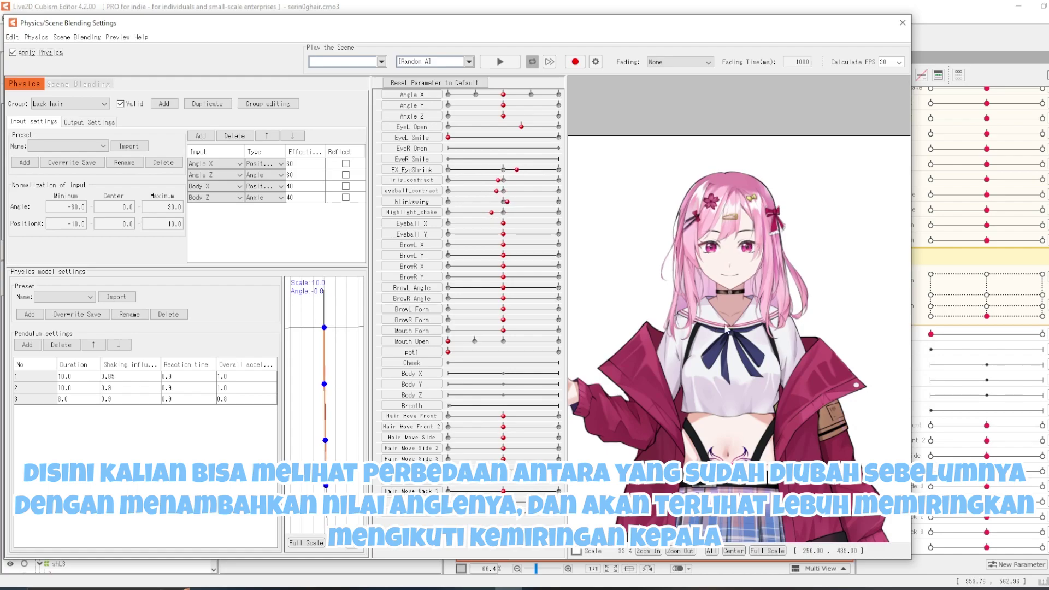
Preview the hair sway by moving the model's head in opposite directions, and bring up the front hair physics group.
drag(725, 328, 911, 366)
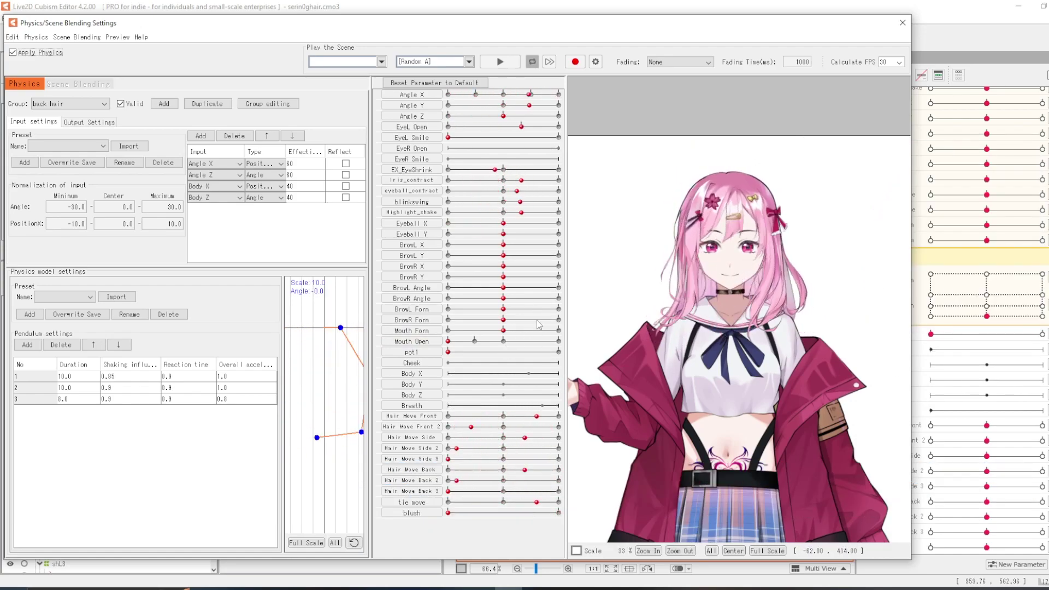
drag(836, 346, 623, 202)
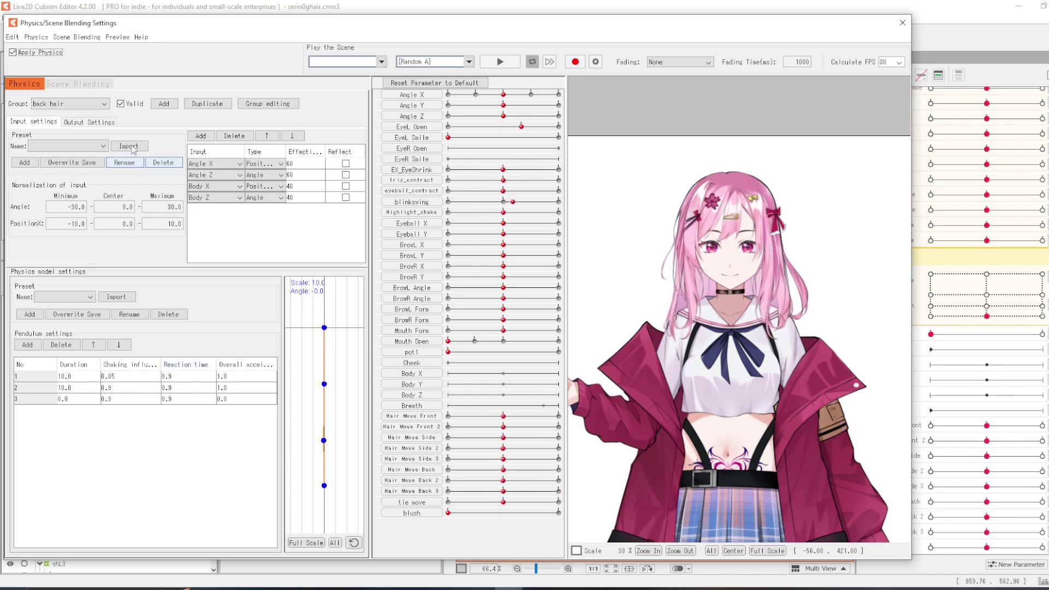
click(94, 104)
click(70, 140)
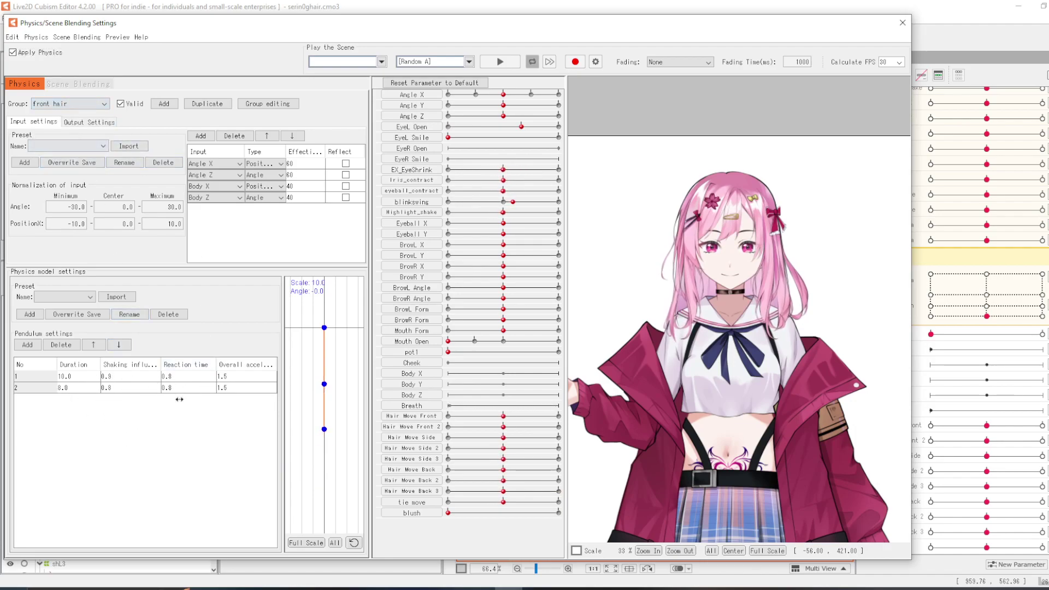